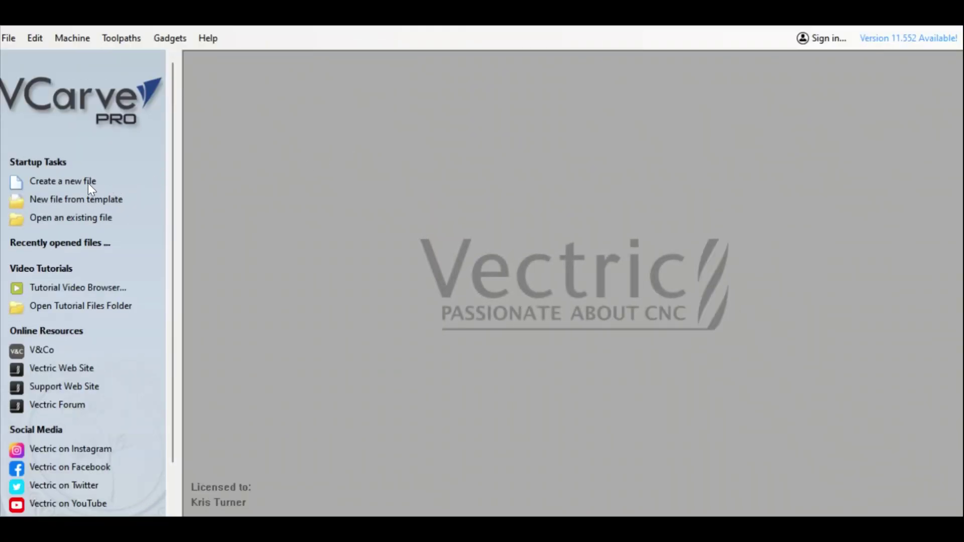
Create a new job 533 mm wide, 95 mm high and 11.8 mm thick
click(85, 181)
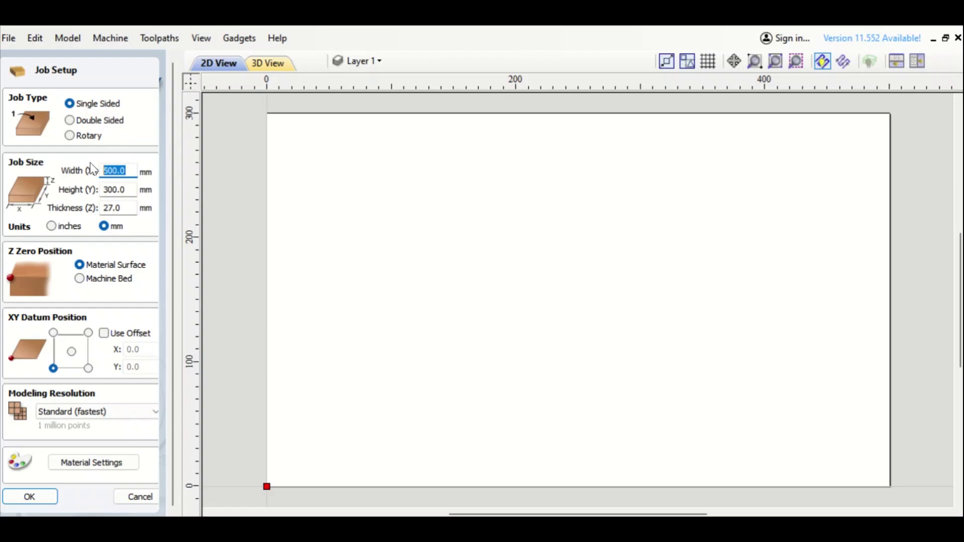
text(533)
key(Tab)
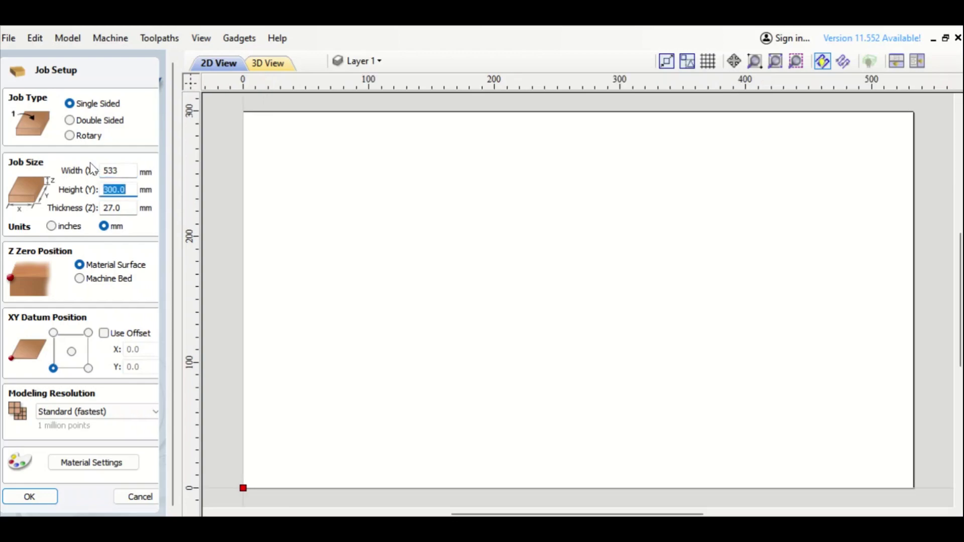
text(95)
key(Tab)
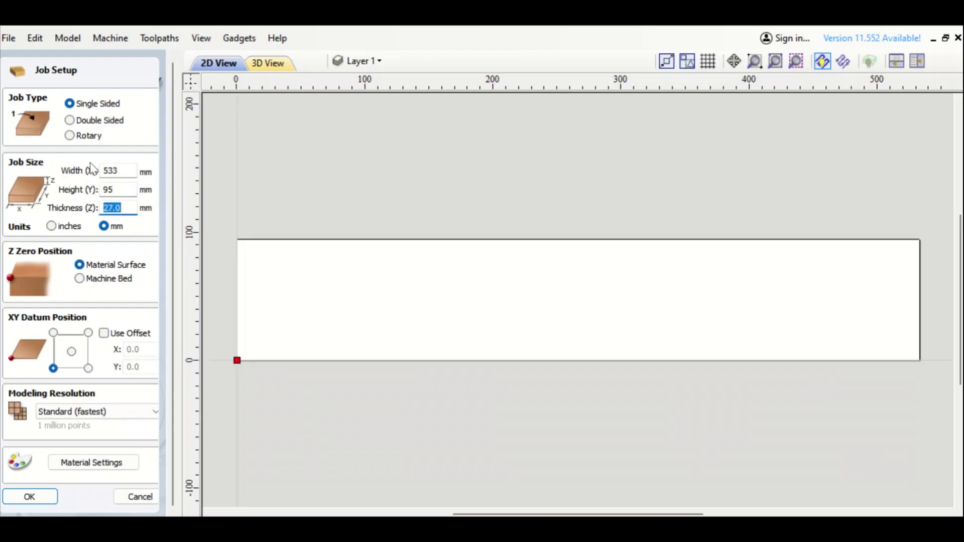
text(11.8)
Confirm the job size, then draw a square-cornered rectangle sized 106 × 27 mm mid-board
click(40, 494)
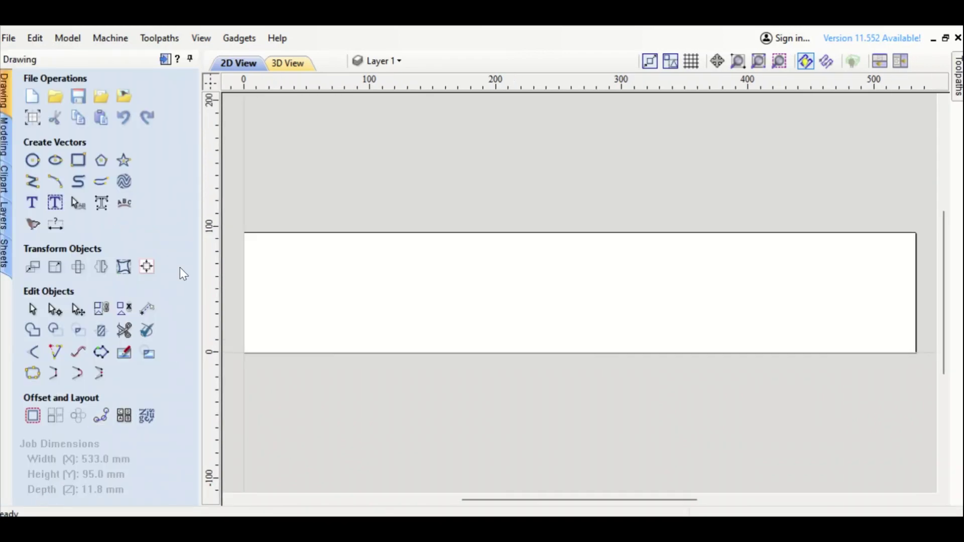
click(77, 160)
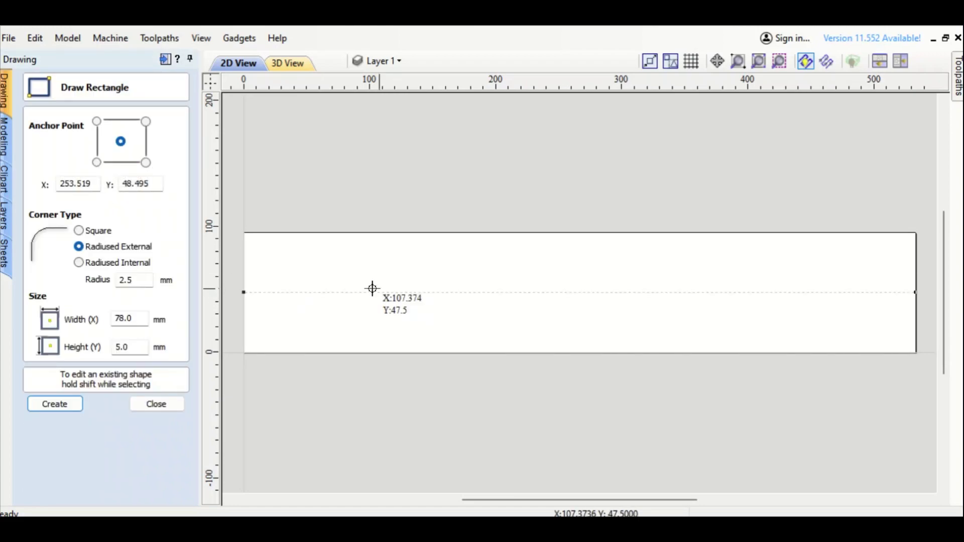
click(108, 232)
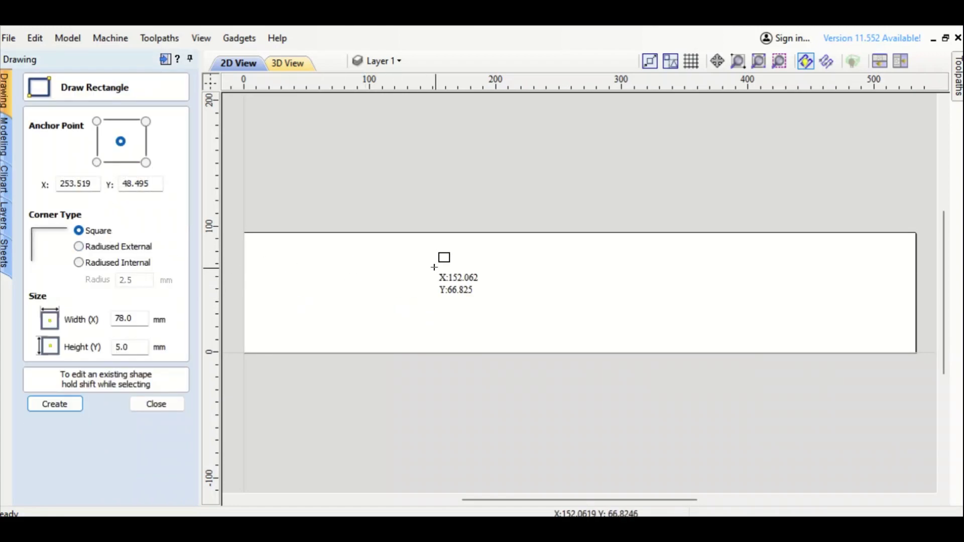
drag(495, 285, 604, 311)
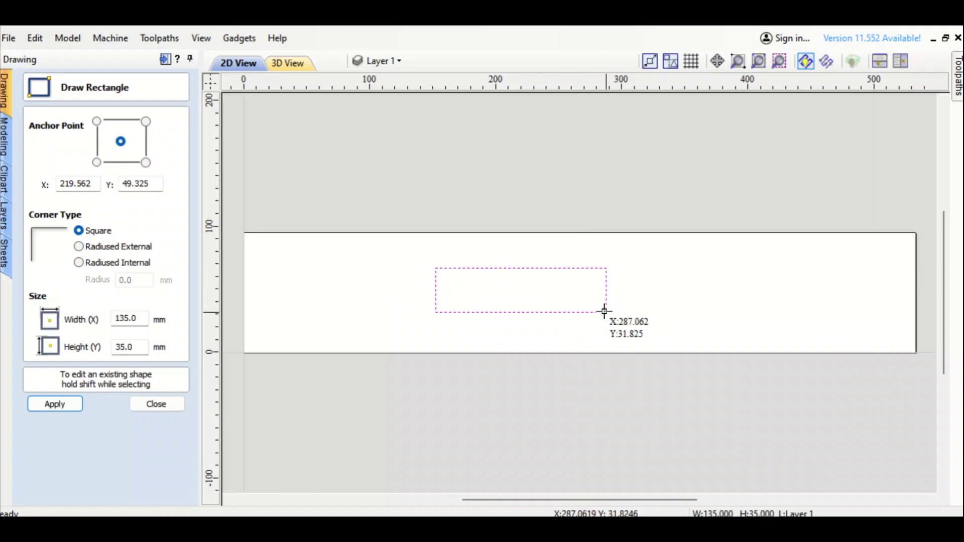
click(137, 318)
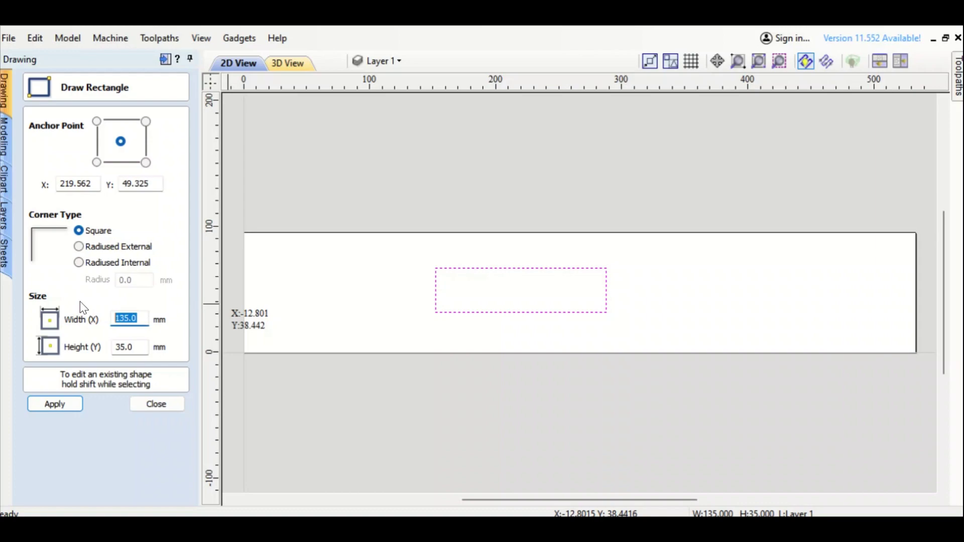
text(106)
key(Tab)
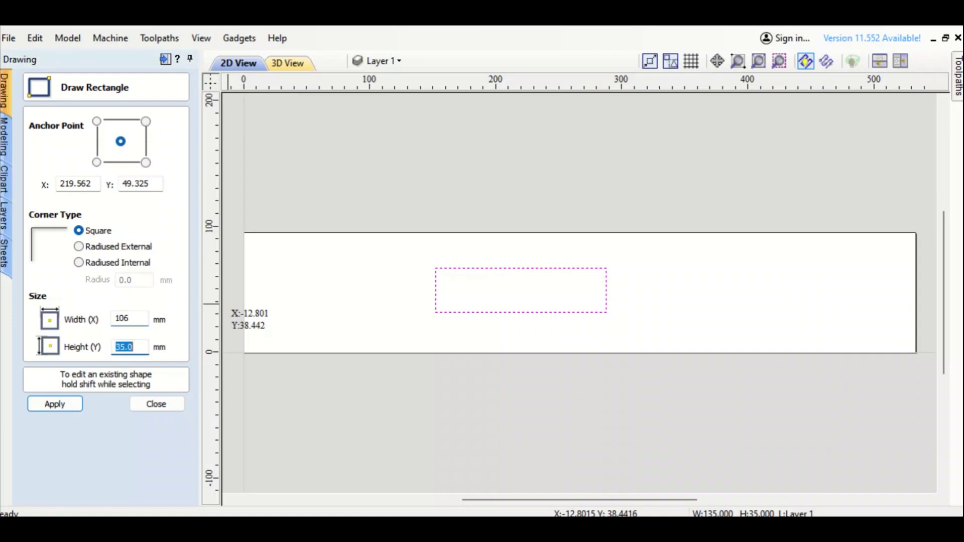
text(27)
click(65, 405)
Draw a circle left of the rectangle and set its diameter to 52 mm
click(176, 410)
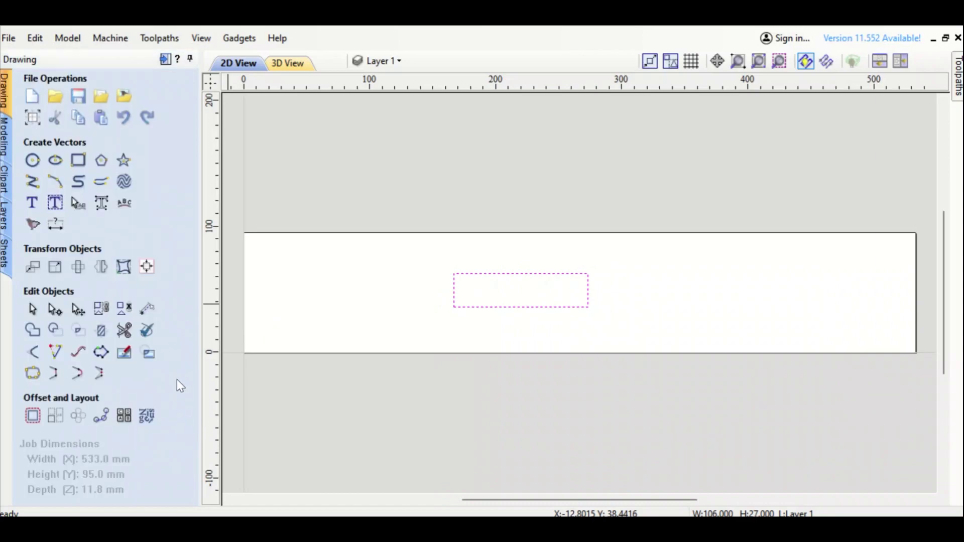
click(33, 161)
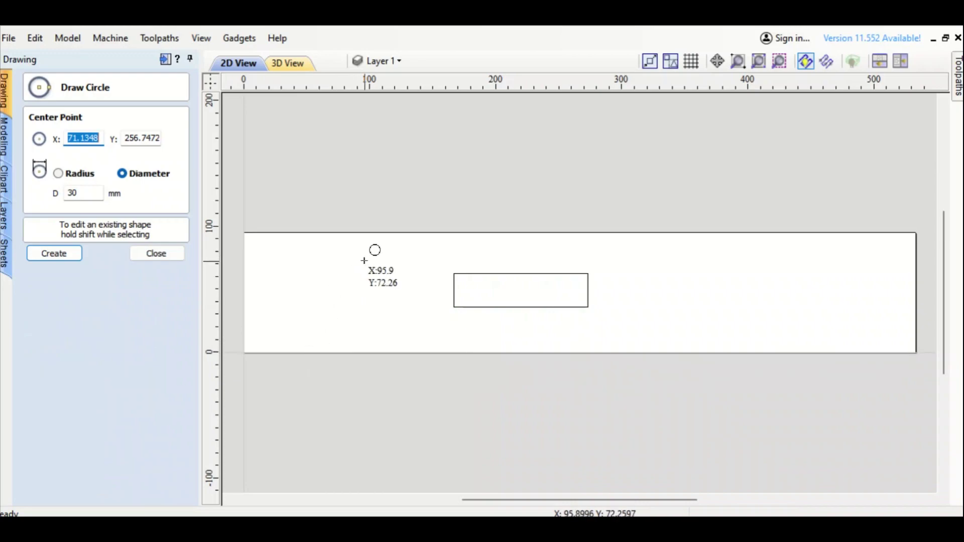
drag(366, 263, 384, 277)
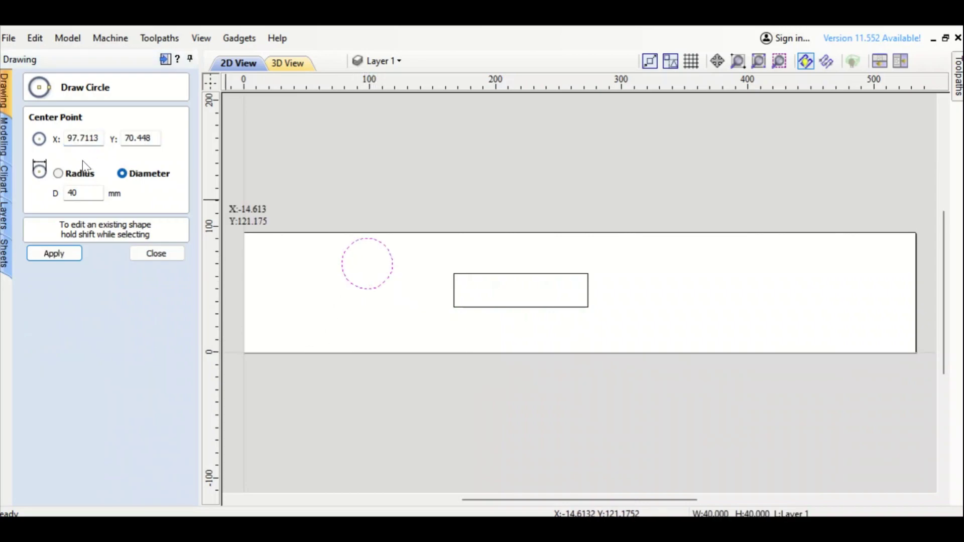
double_click(82, 193)
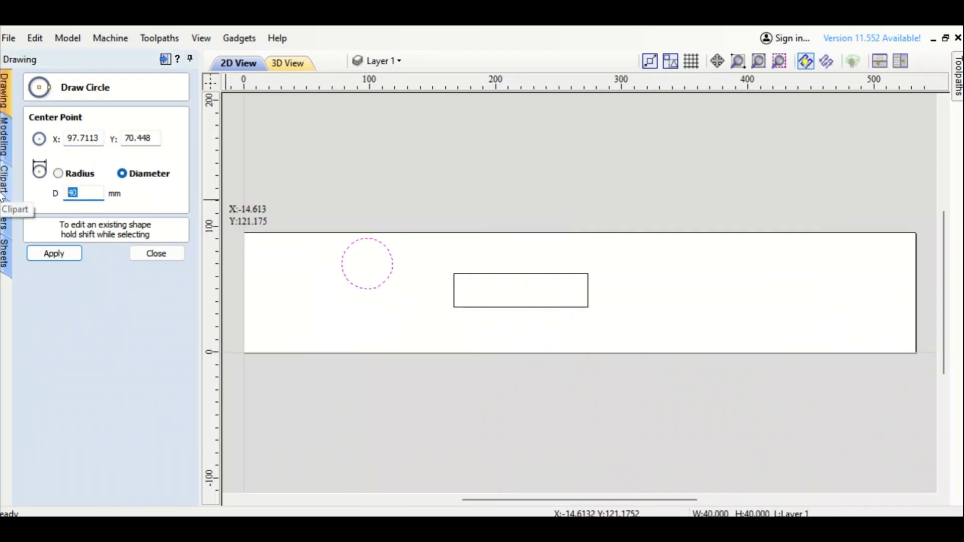
text(52)
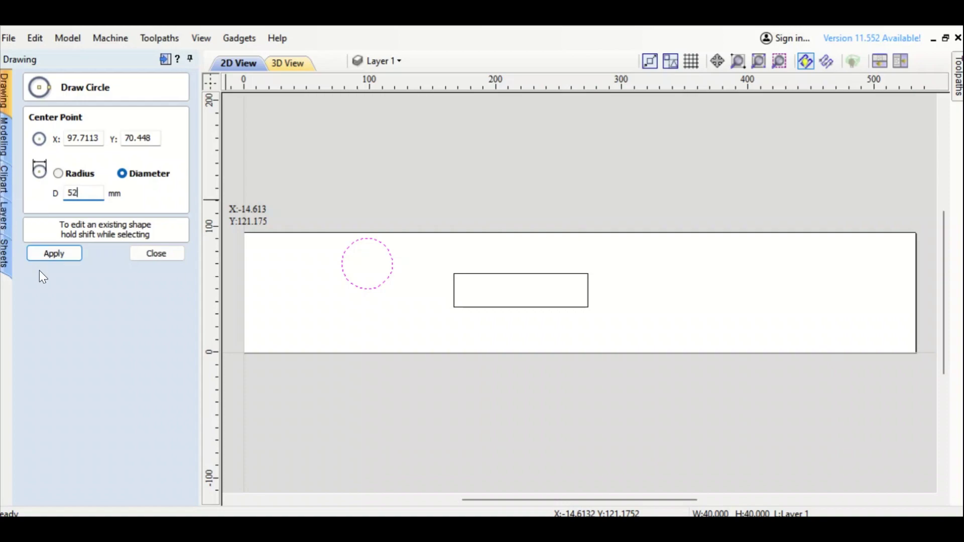
click(55, 254)
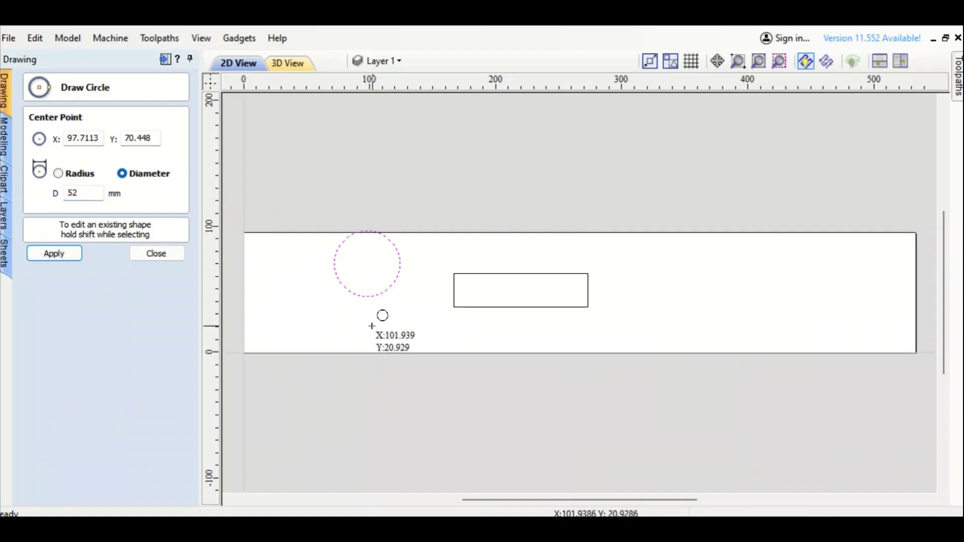
click(178, 251)
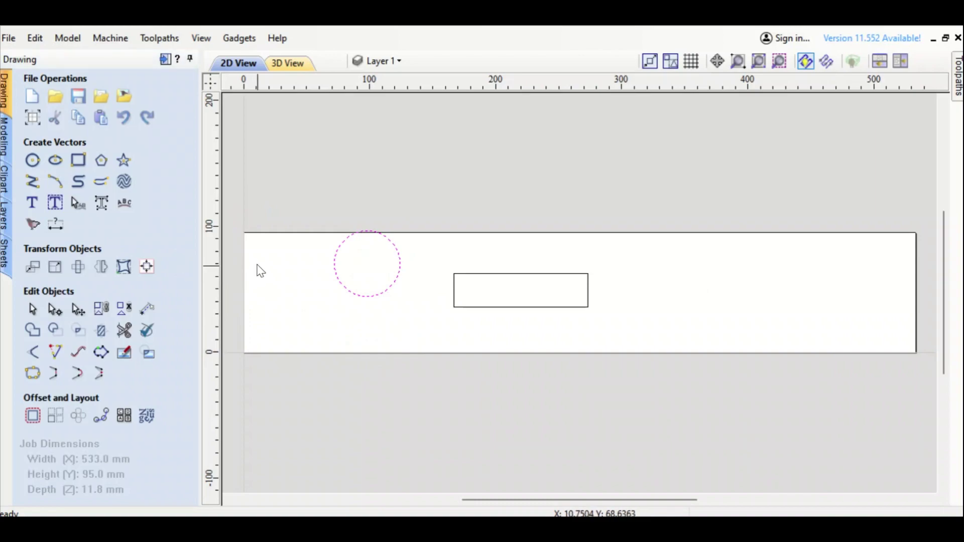
Nudge the circle right and down so it overlaps the rectangle's left end
key(Right)
key(Right)
key(Right)
key(Right)
key(Right)
key(Right)
key(Right)
key(Right)
key(Right)
key(Right)
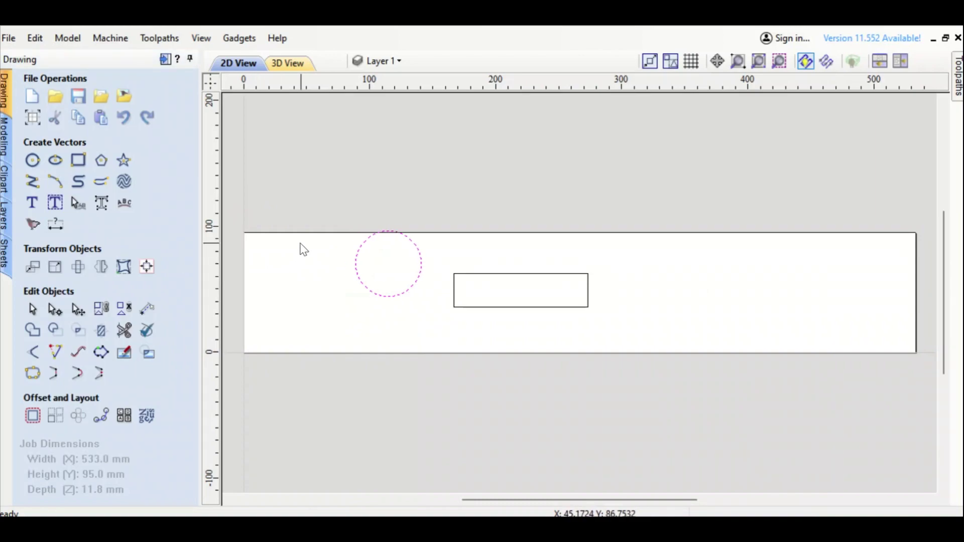
key(Right)
key(Right)
key(Right)
key(Right)
key(Right)
key(Right)
key(Right)
key(Right)
key(Right)
key(Right)
key(Right)
key(Right)
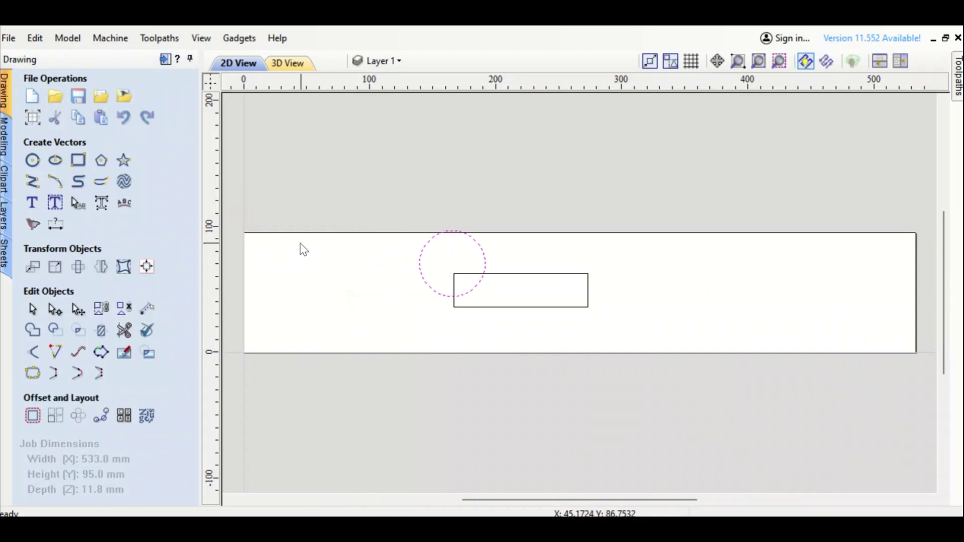
key(Down)
key(Down)
key(Down)
key(Down)
key(Down)
key(Down)
key(Right)
key(Right)
key(Up)
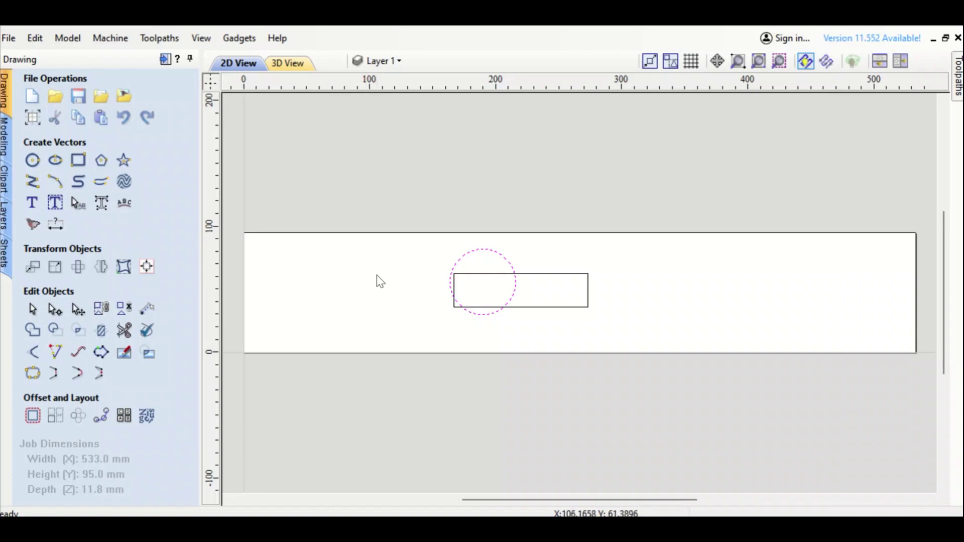
Trim the rectangle edges inside the circle and the arc between them, leaving one keyhole outline
click(390, 307)
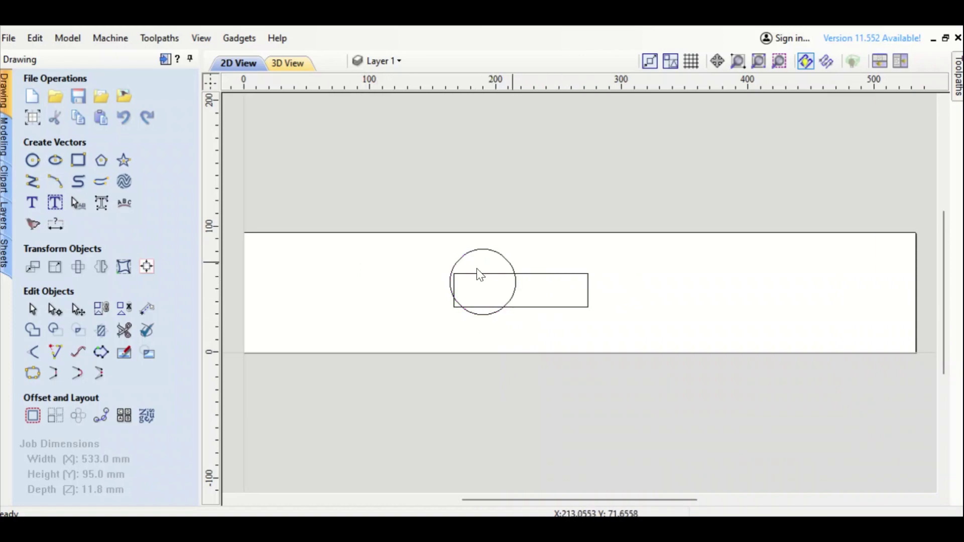
scroll(538, 295, up, 2)
scroll(538, 292, up, 1)
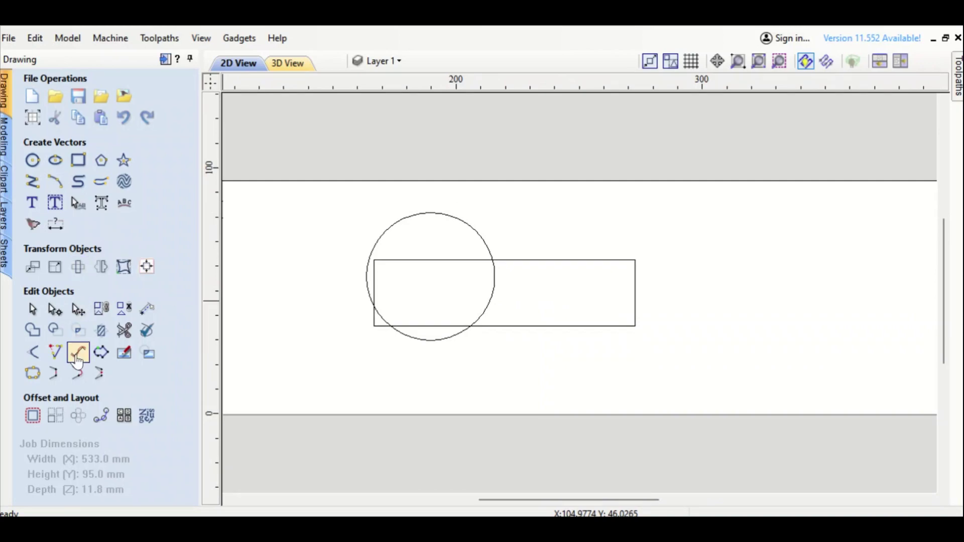
click(124, 333)
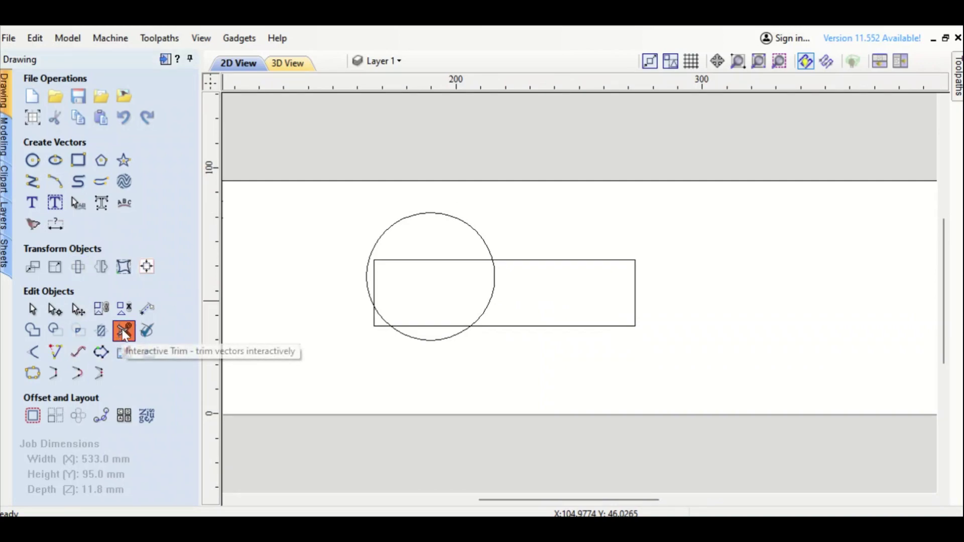
click(382, 326)
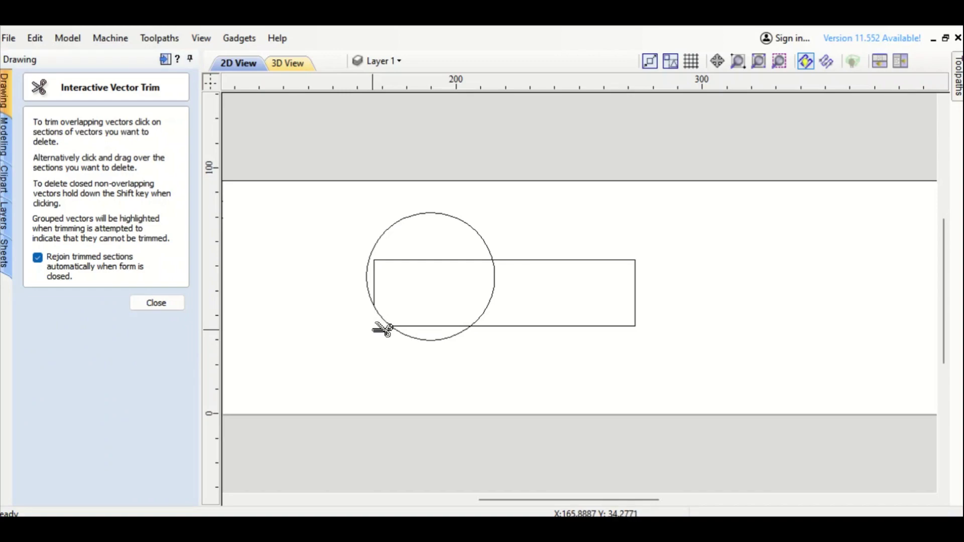
click(385, 260)
click(443, 326)
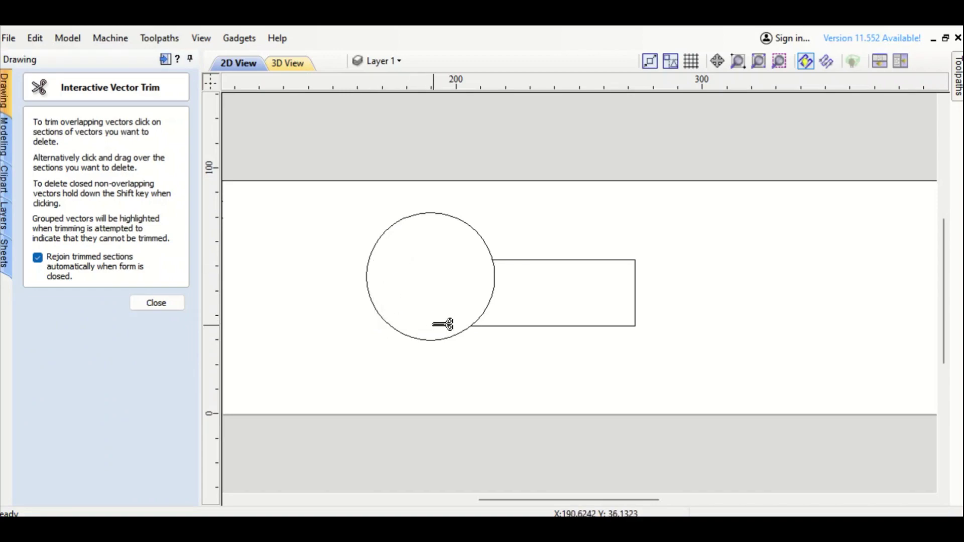
click(494, 291)
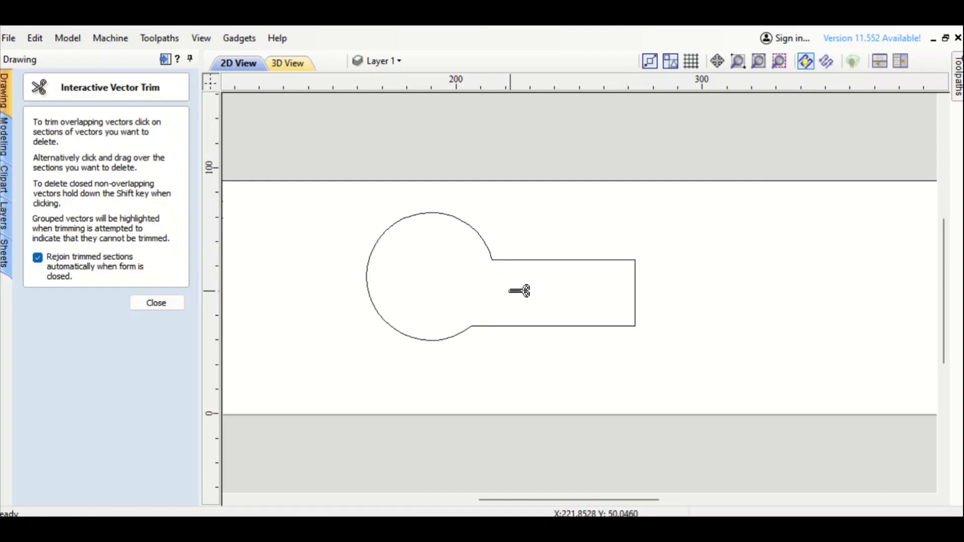
click(155, 304)
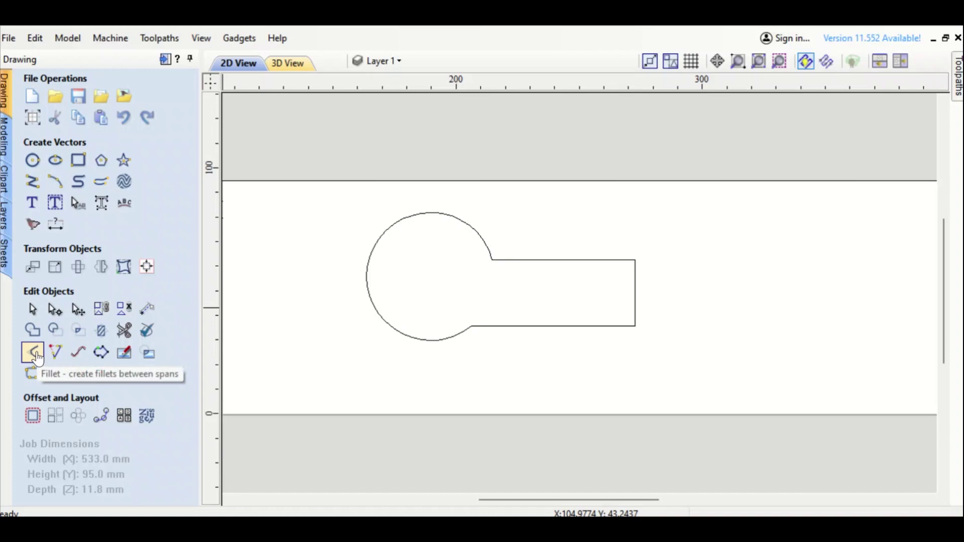
Fillet the upper and lower circle-to-handle inner corners with an 8 mm radius
click(35, 353)
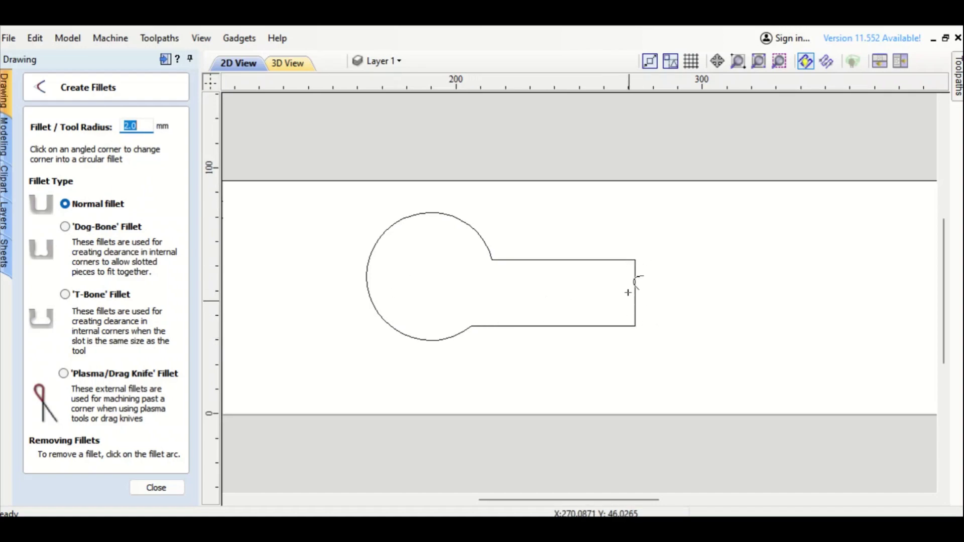
click(636, 261)
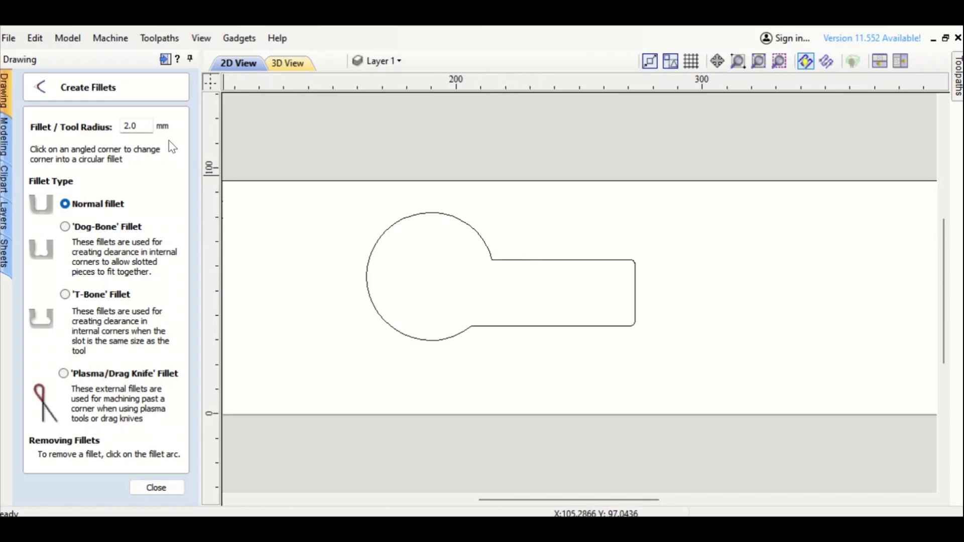
double_click(146, 126)
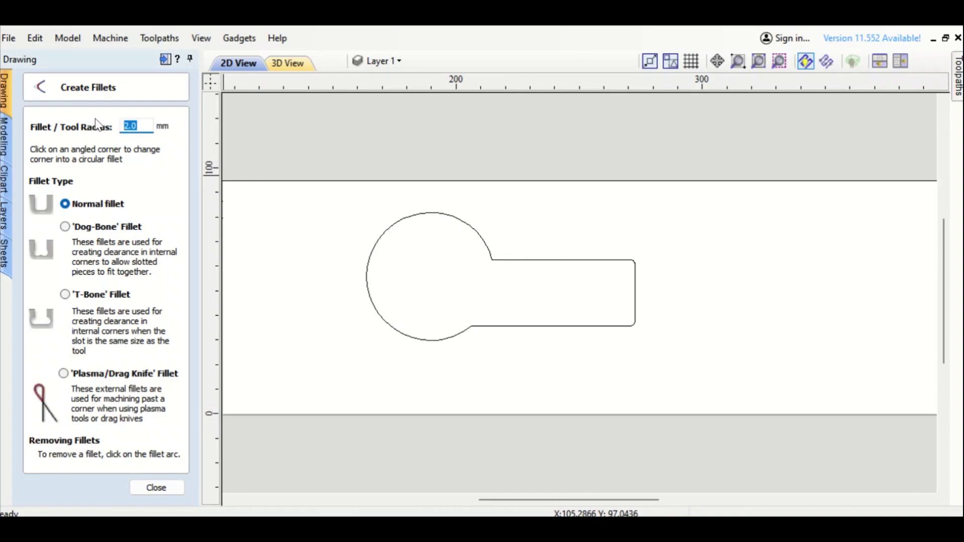
text(8)
click(492, 259)
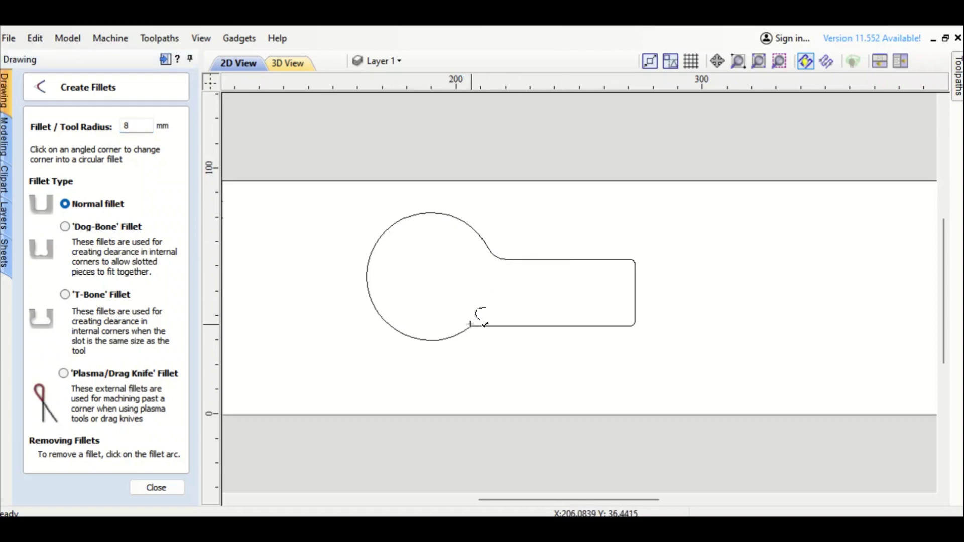
click(472, 326)
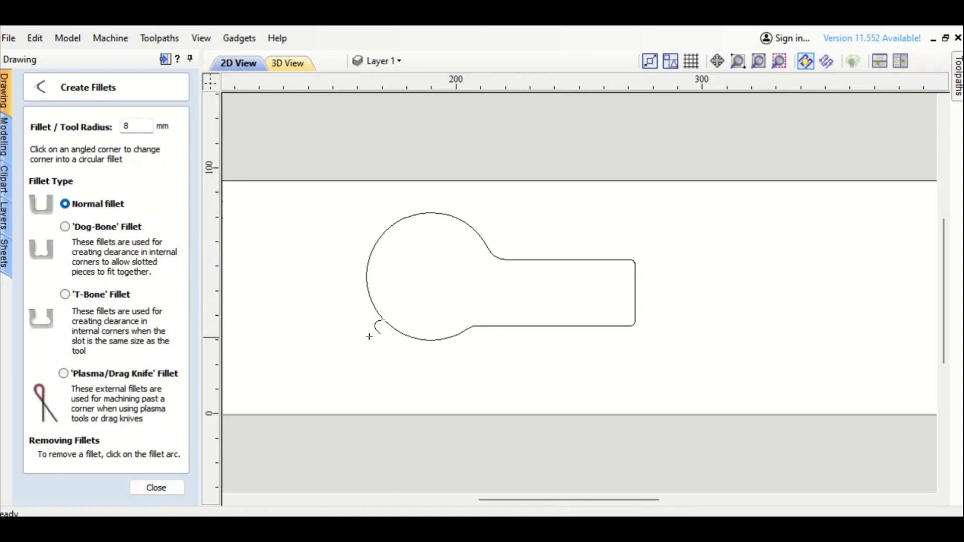
Draw a 5 mm diameter circle inside the clamp's round end as the pivot hole
click(172, 484)
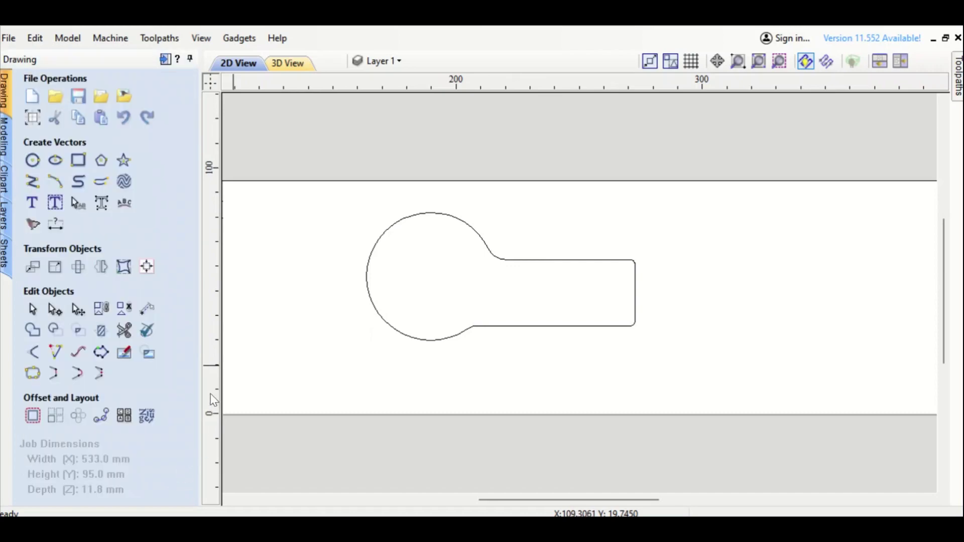
click(32, 160)
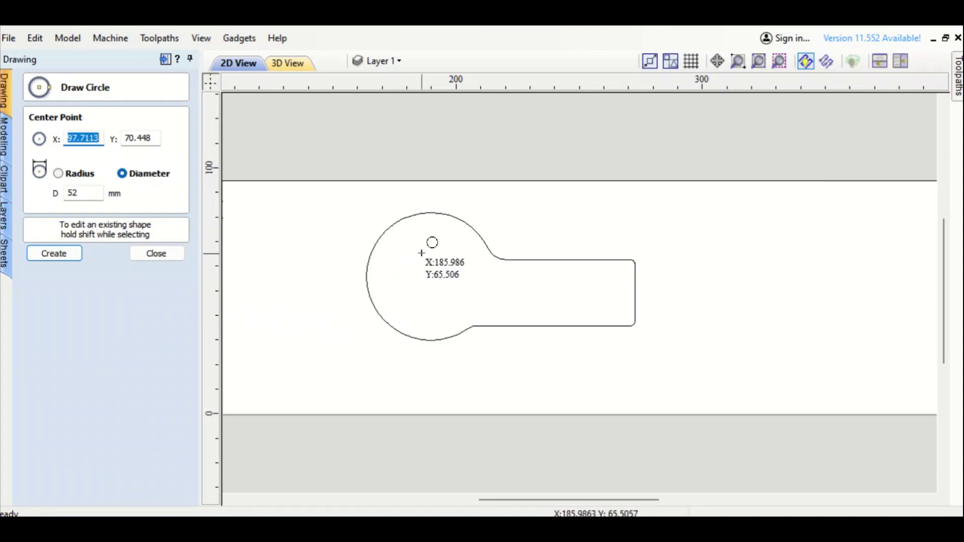
drag(432, 250, 442, 261)
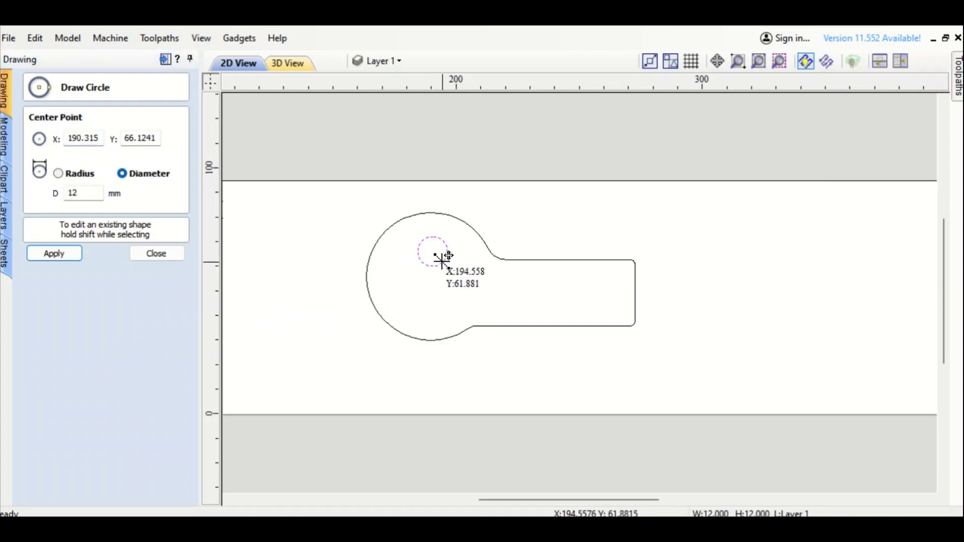
double_click(95, 191)
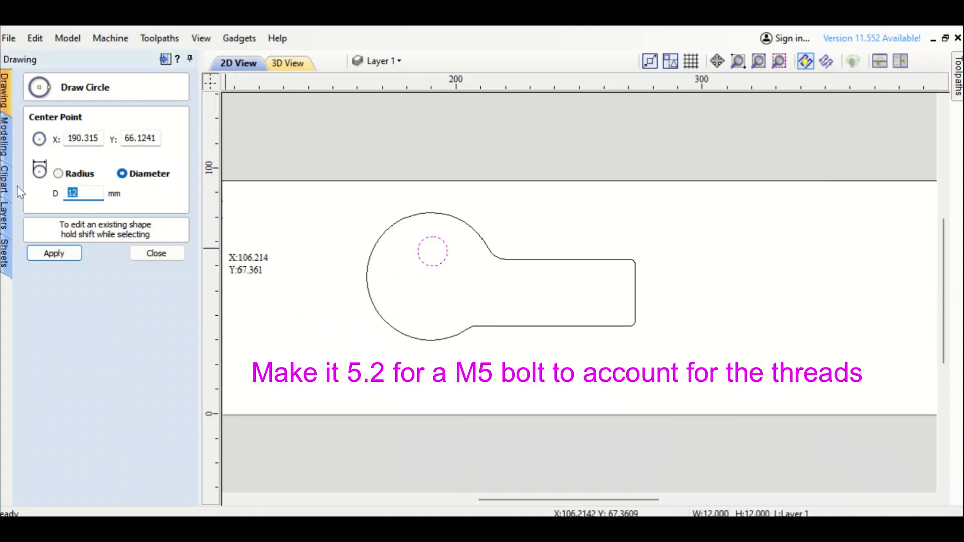
text(5)
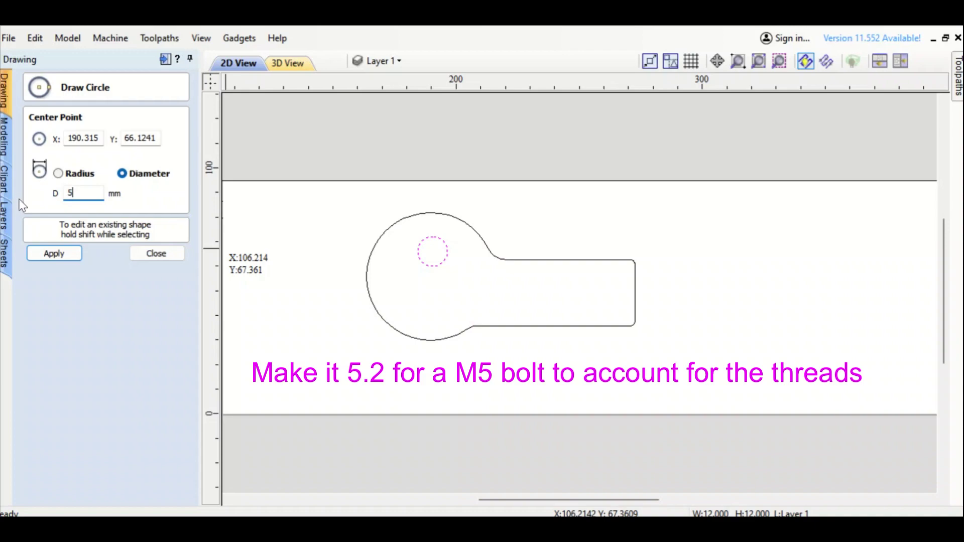
click(60, 249)
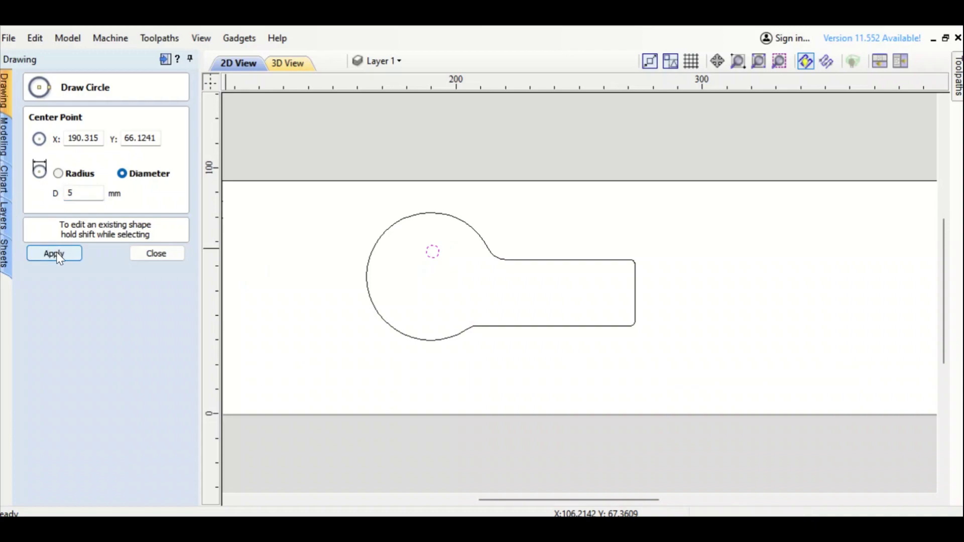
click(166, 258)
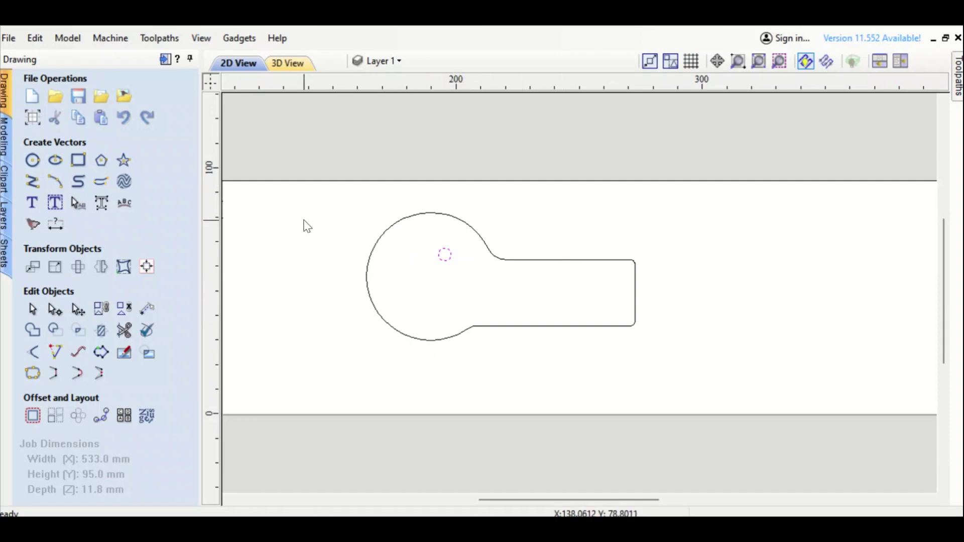
Draw a long radiused rectangle along the handle with its height set to 5 mm
click(79, 162)
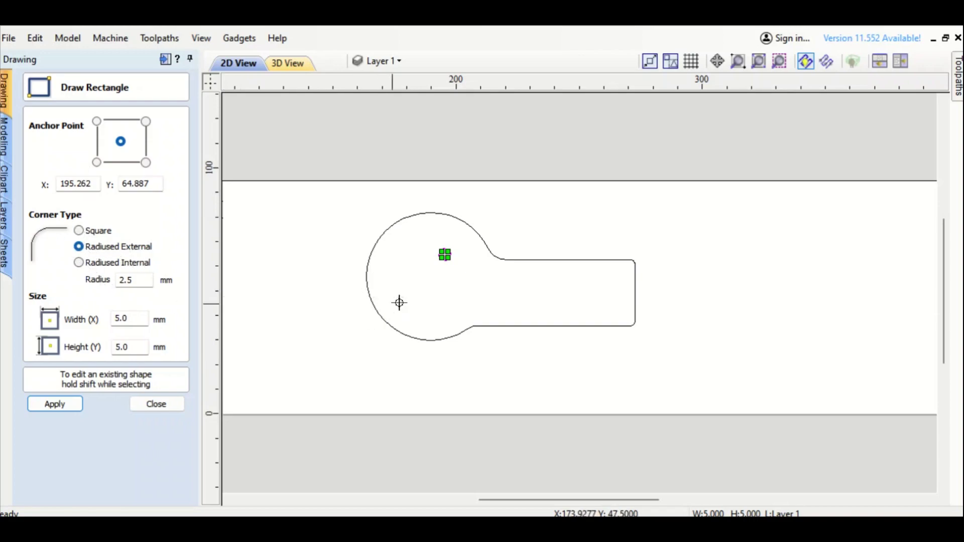
drag(426, 297, 618, 307)
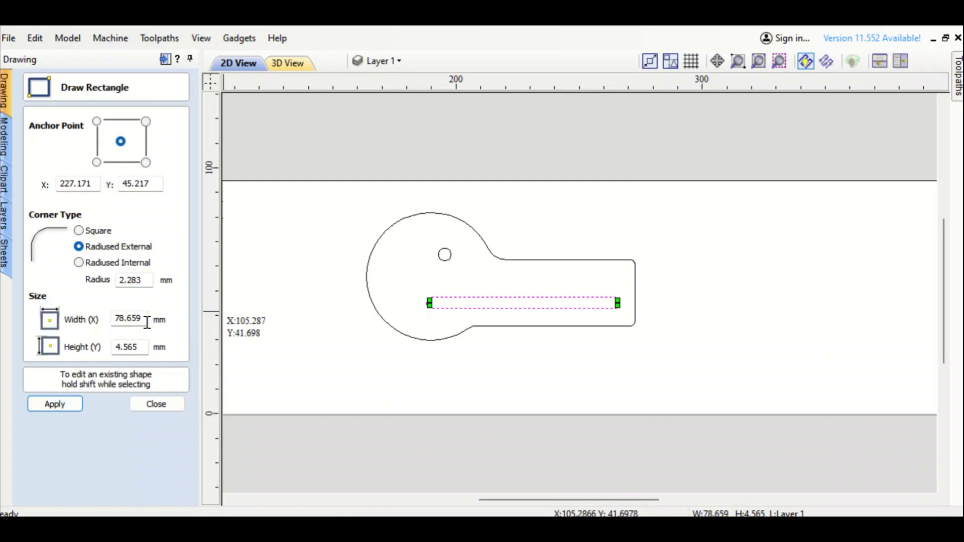
double_click(141, 345)
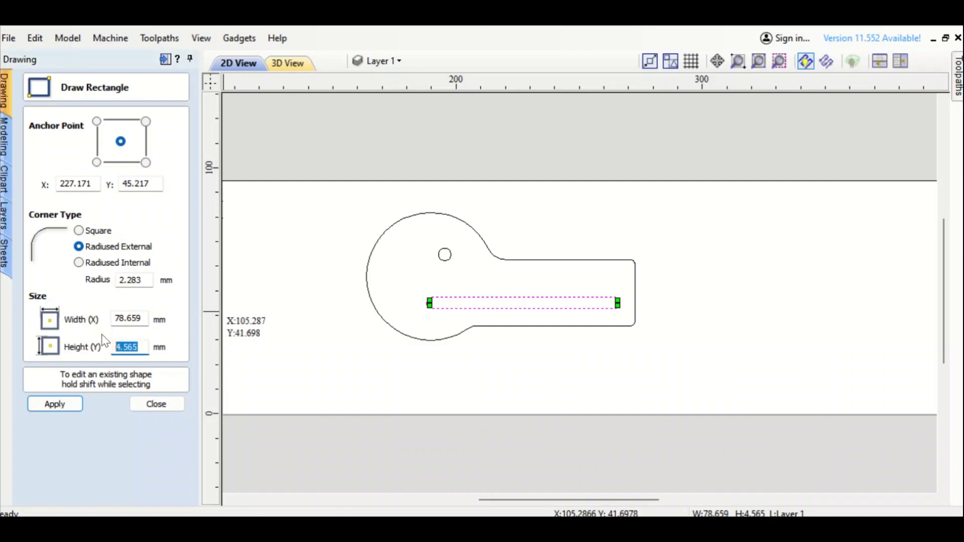
text(5)
click(57, 405)
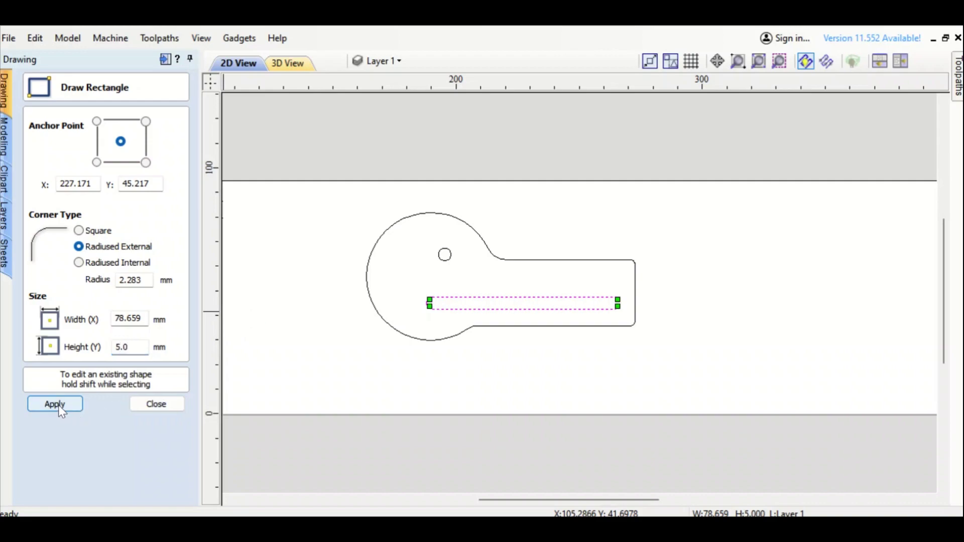
click(157, 405)
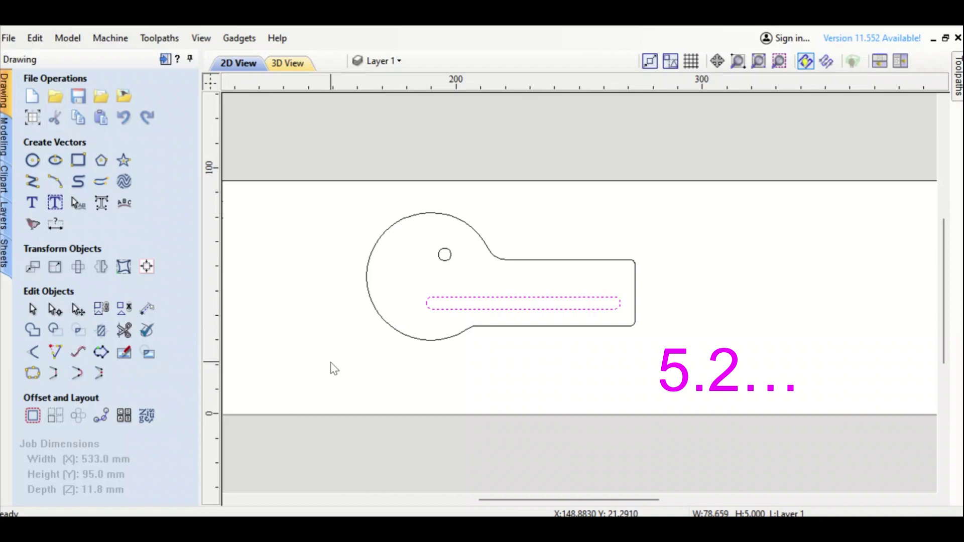
Nudge the slot left, up and back right to centre it in the handle
key(Left)
key(Left)
key(Left)
key(Left)
key(Left)
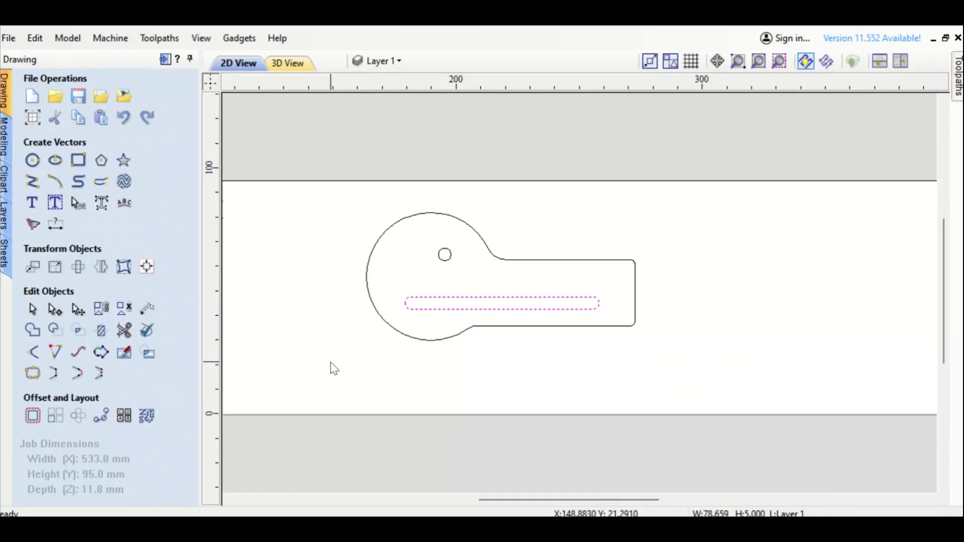
key(Up)
key(Up)
key(Right)
key(Right)
key(Right)
key(Right)
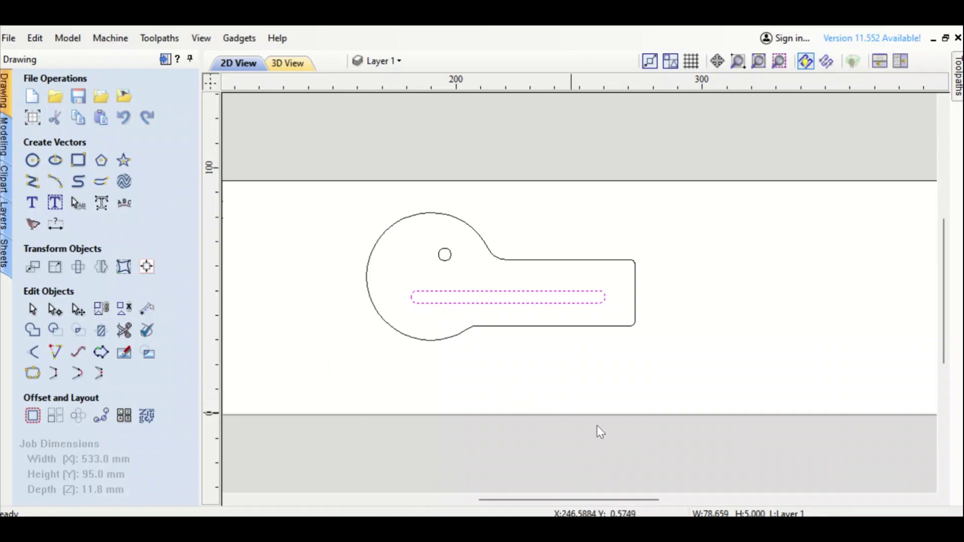
click(560, 362)
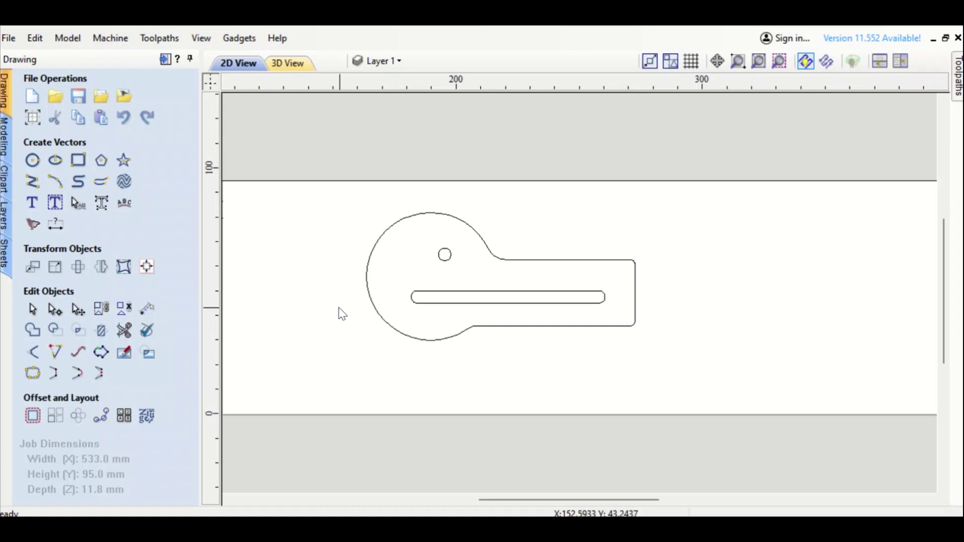
Select the clamp outline, hole and slot and nudge them to the board's lower-left corner
scroll(330, 312, down, 1)
scroll(321, 307, down, 1)
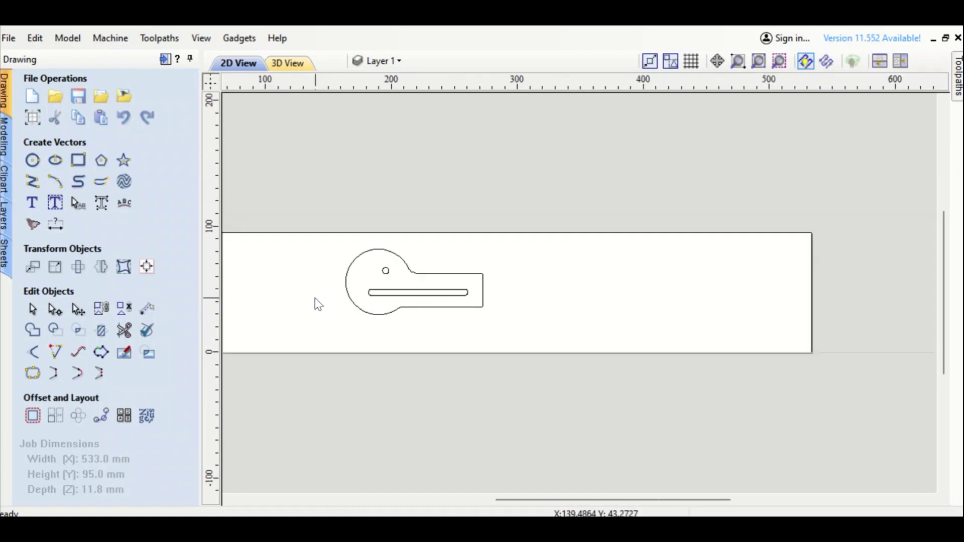
scroll(352, 289, up, 1)
middle_drag(392, 287, 403, 286)
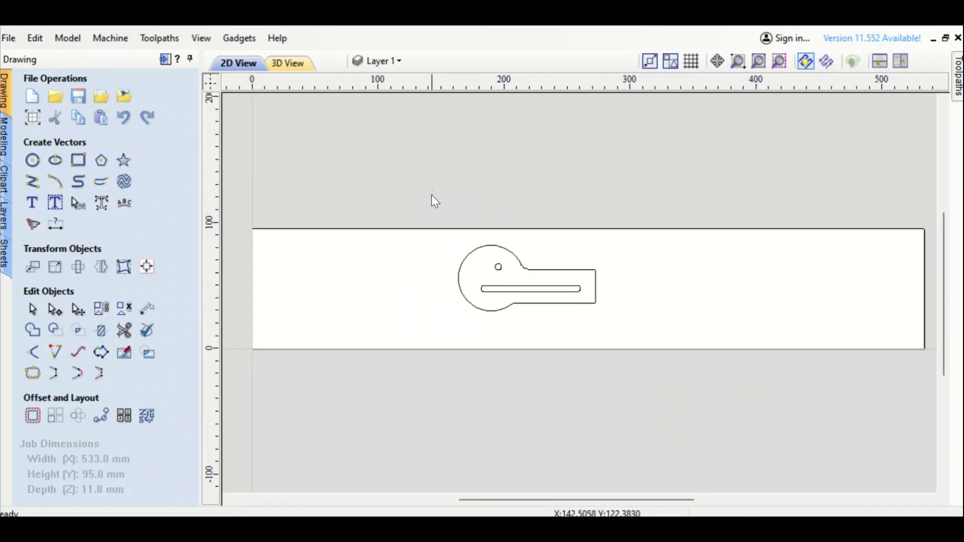
drag(431, 196, 688, 356)
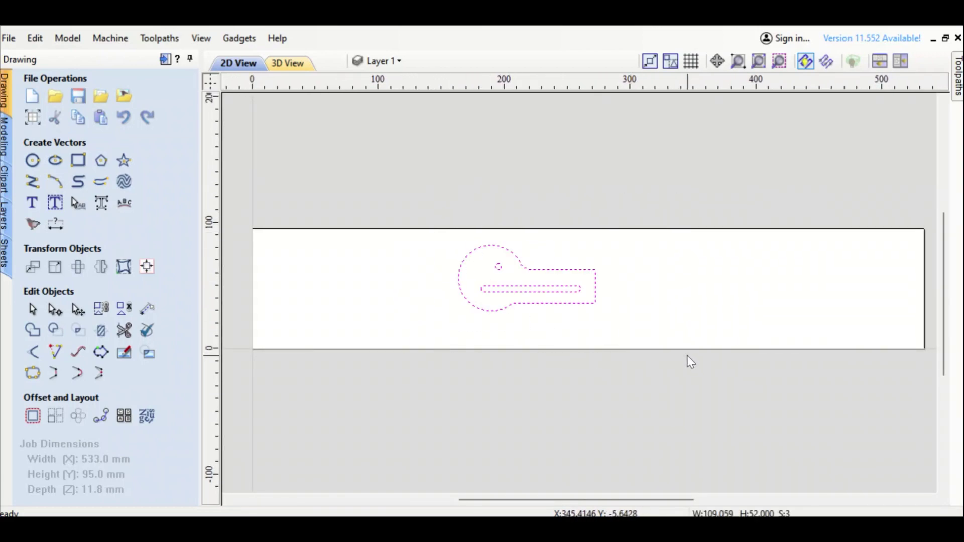
key(Left)
key(Left)
key(Left)
key(Left)
key(Left)
key(Left)
key(Left)
key(Left)
key(Left)
key(Left)
key(Left)
key(Left)
key(Left)
key(Left)
key(Left)
key(Left)
key(Left)
key(Left)
key(Left)
key(Left)
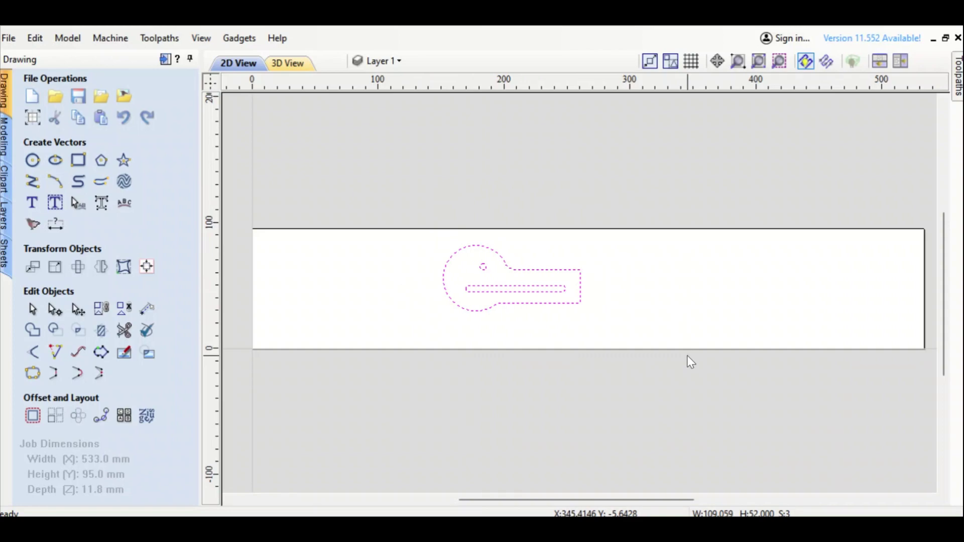
key(Left)
key(Left)
key(Left)
key(Left)
key(Left)
key(Left)
key(Left)
key(Left)
key(Left)
key(Left)
key(Left)
key(Left)
key(Left)
key(Left)
key(Left)
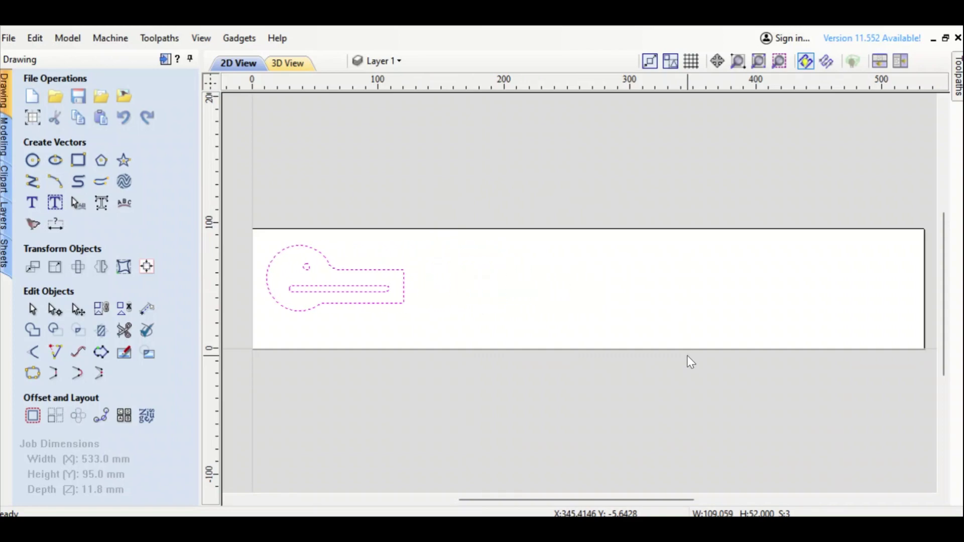
key(Down)
key(Down)
key(Down)
key(Down)
key(Down)
key(Down)
key(Down)
key(Down)
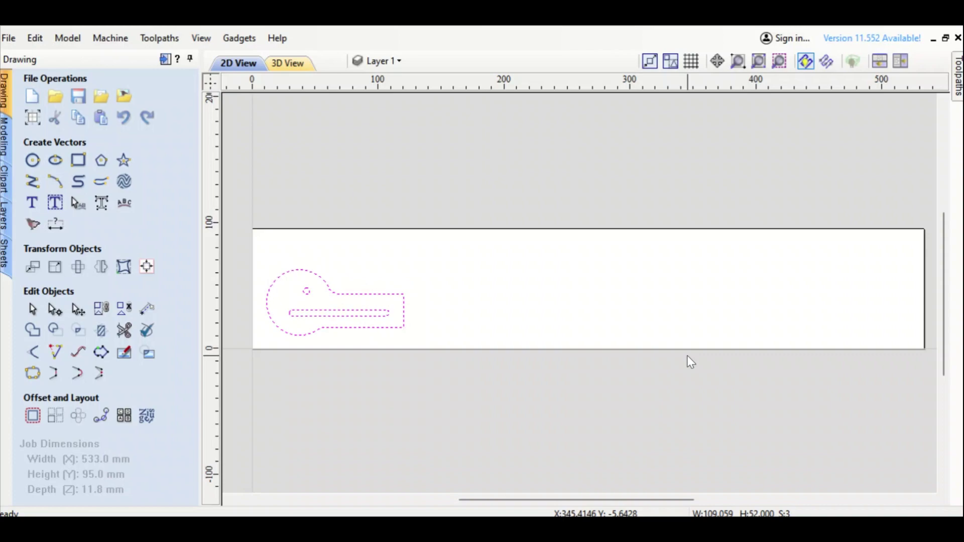
key(Left)
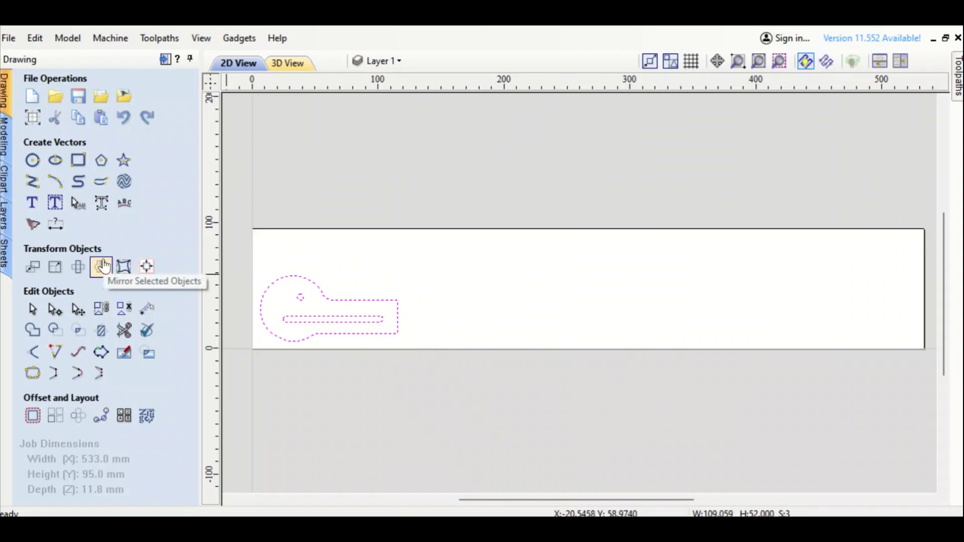
Make a mirrored copy of the clamp flipped end-to-end and upside down above the original
click(103, 266)
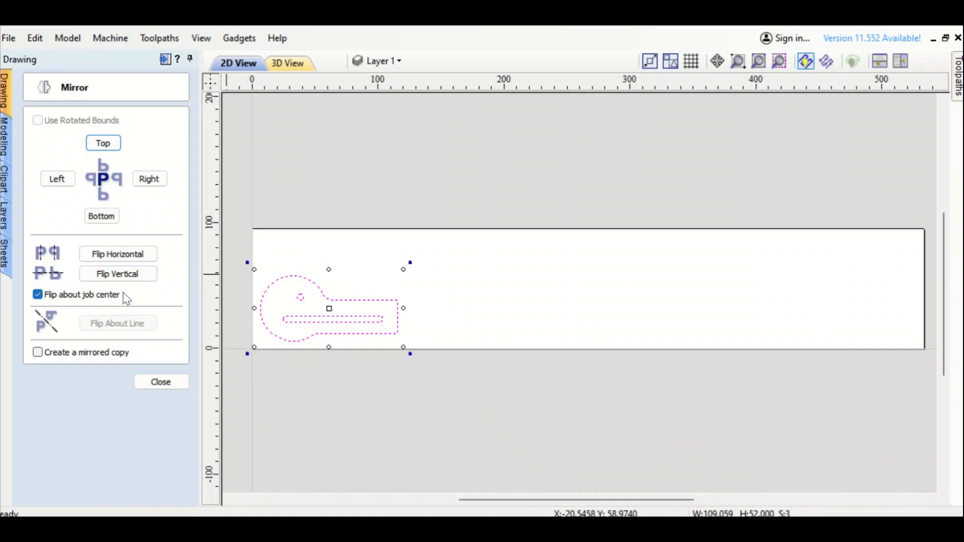
click(44, 353)
click(149, 179)
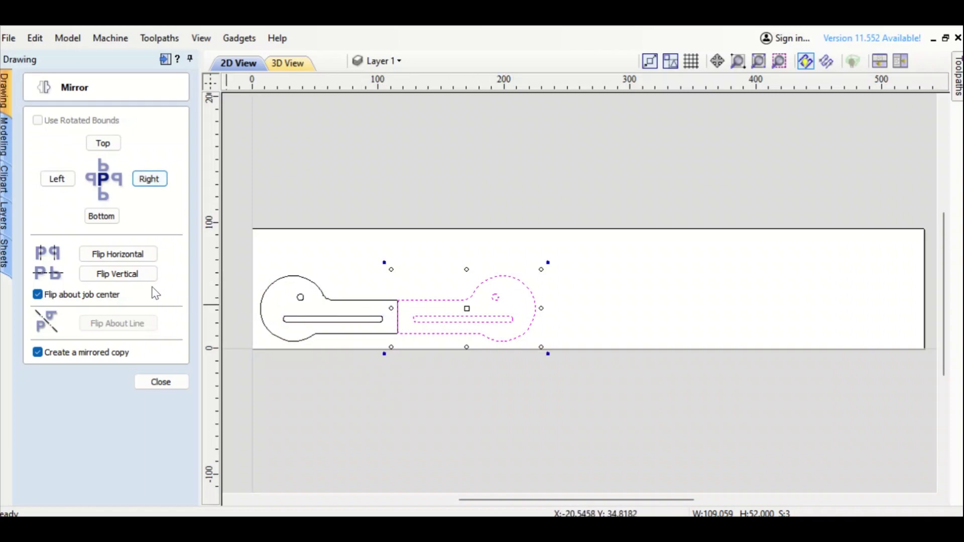
click(89, 352)
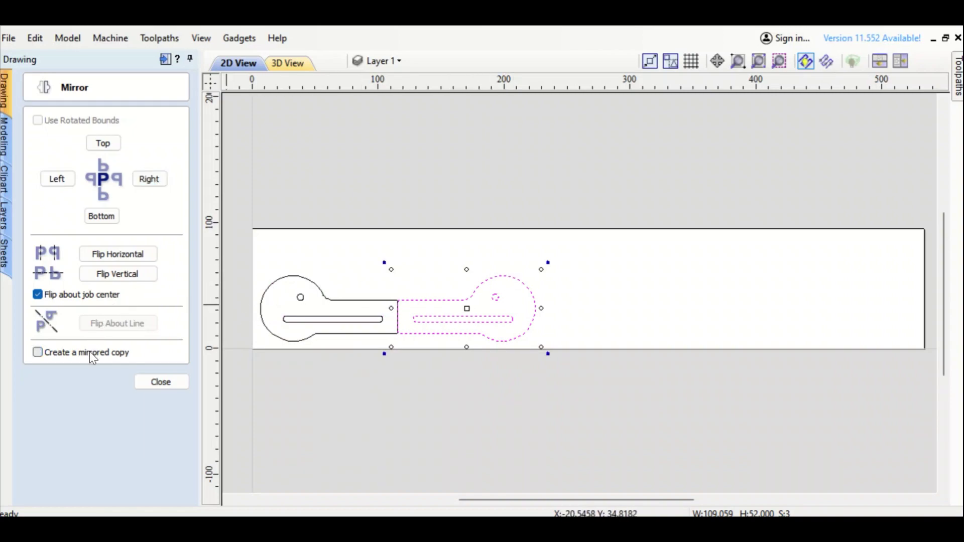
click(119, 146)
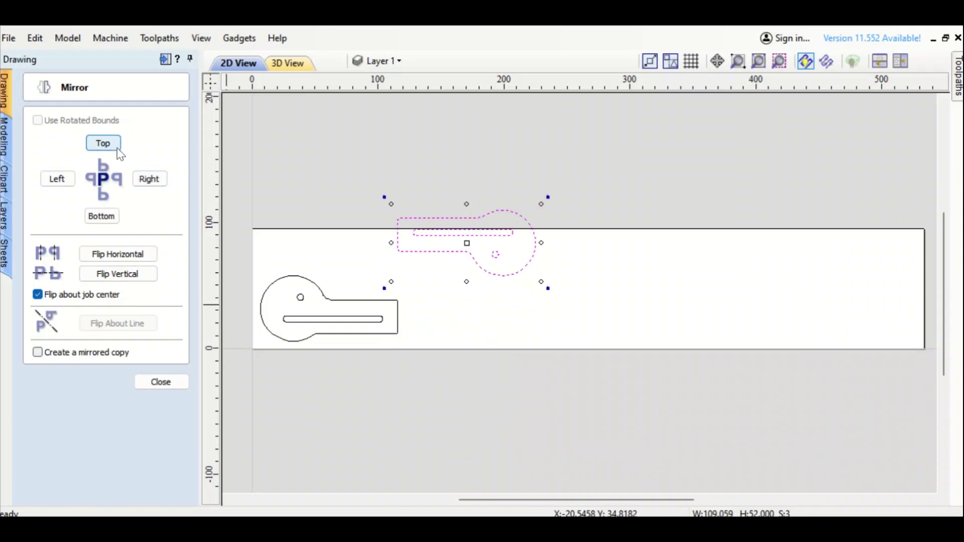
click(155, 383)
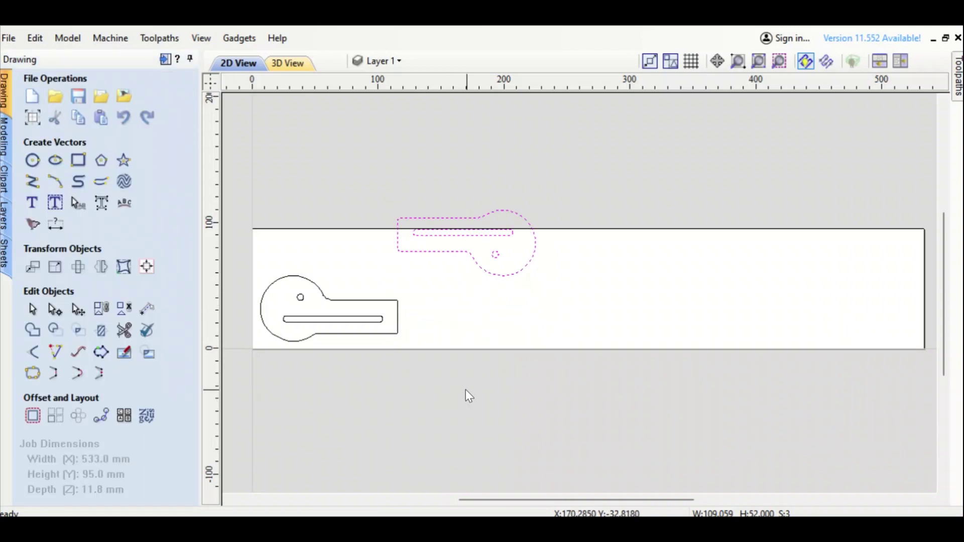
Nudge the mirrored copy down and left to nest against the original
key(Down)
key(Down)
key(Down)
key(Down)
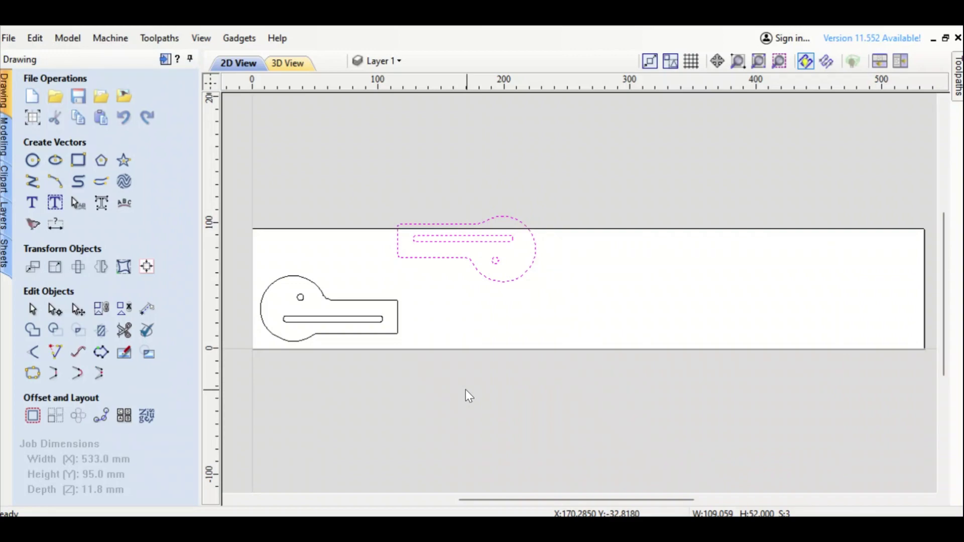
key(Left)
key(Left)
key(Left)
key(Left)
key(Left)
key(Left)
key(Left)
key(Left)
key(Left)
key(Left)
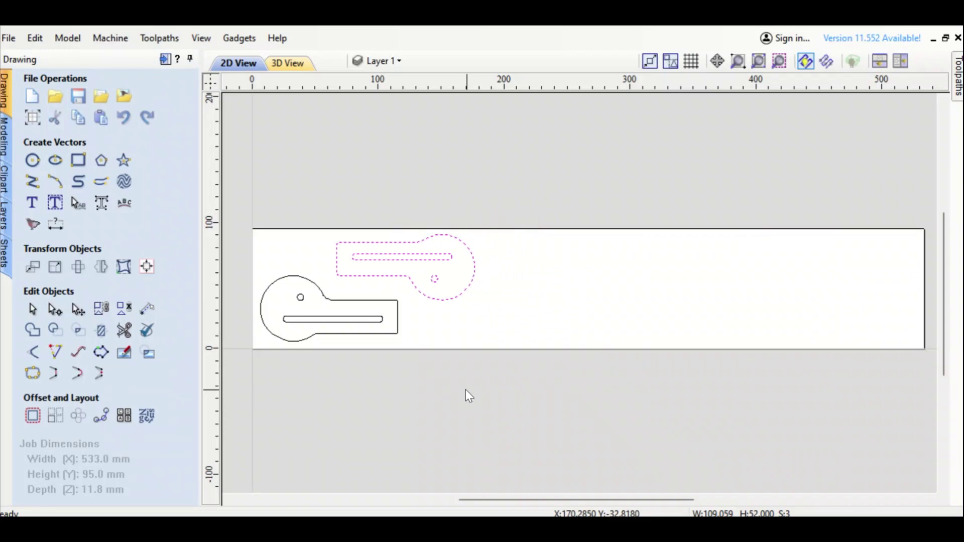
key(Left)
key(Left)
key(Left)
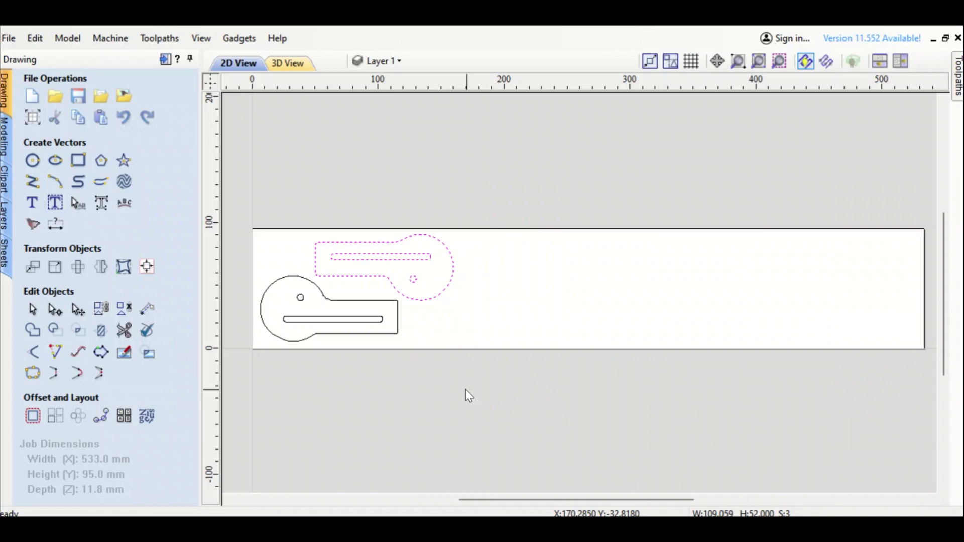
Copy the nested clamp pair and paste a second pair just to its right
click(469, 373)
drag(531, 192, 245, 384)
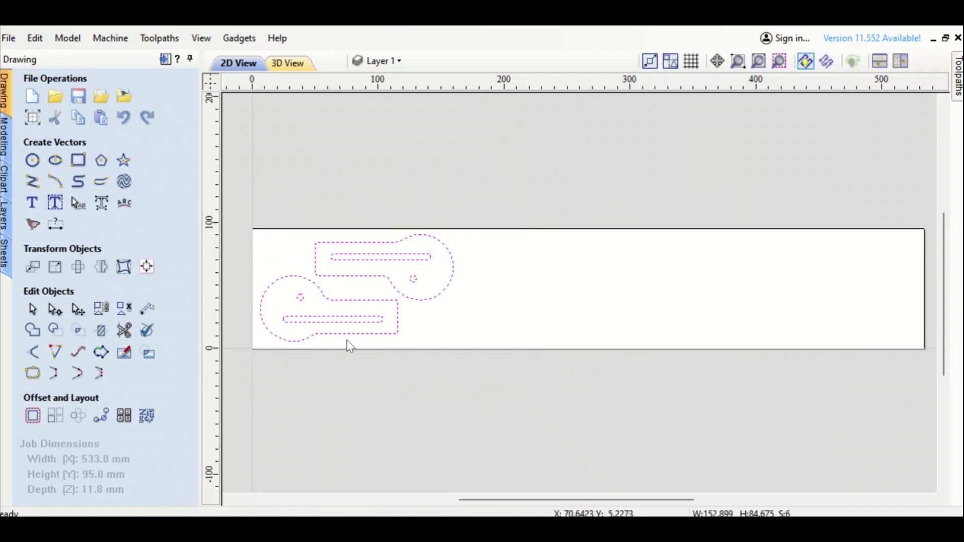
right_click(390, 261)
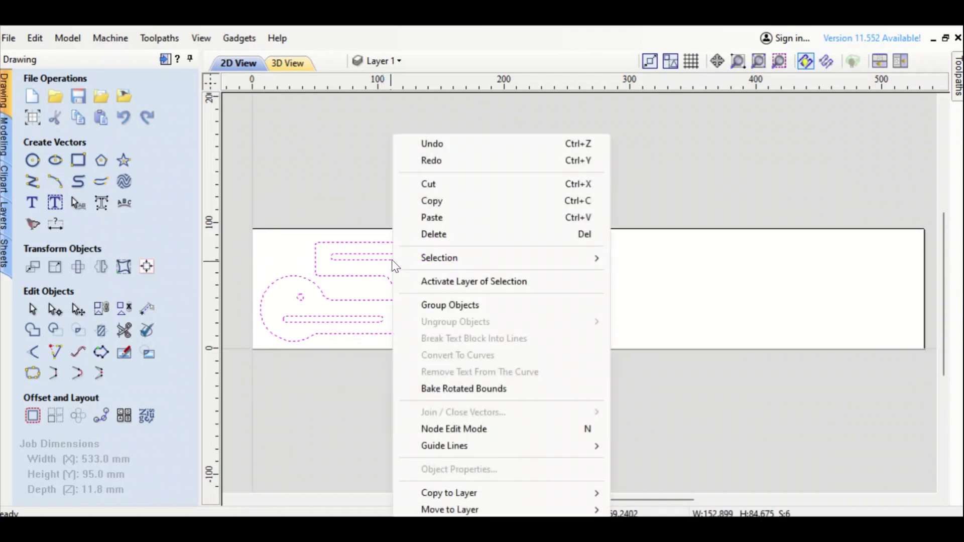
click(438, 202)
right_click(428, 237)
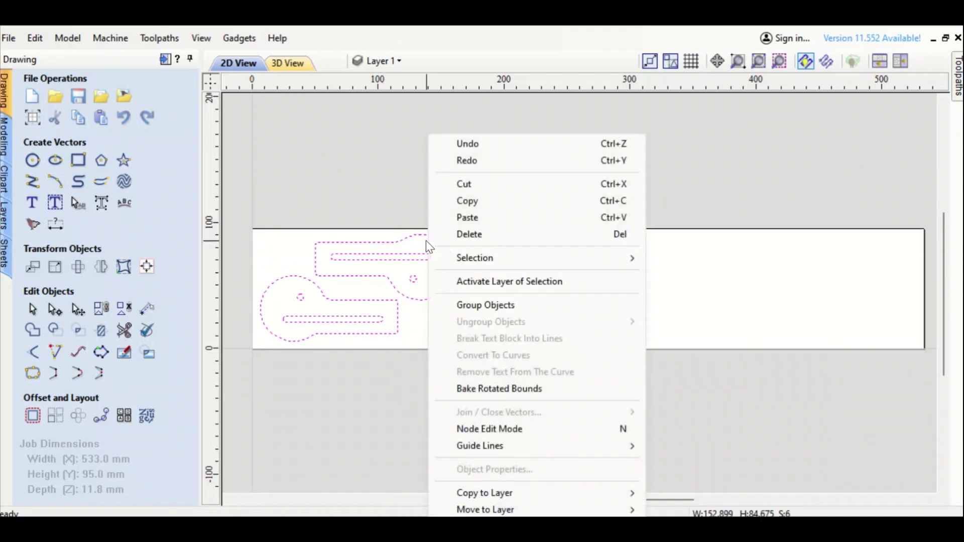
click(480, 217)
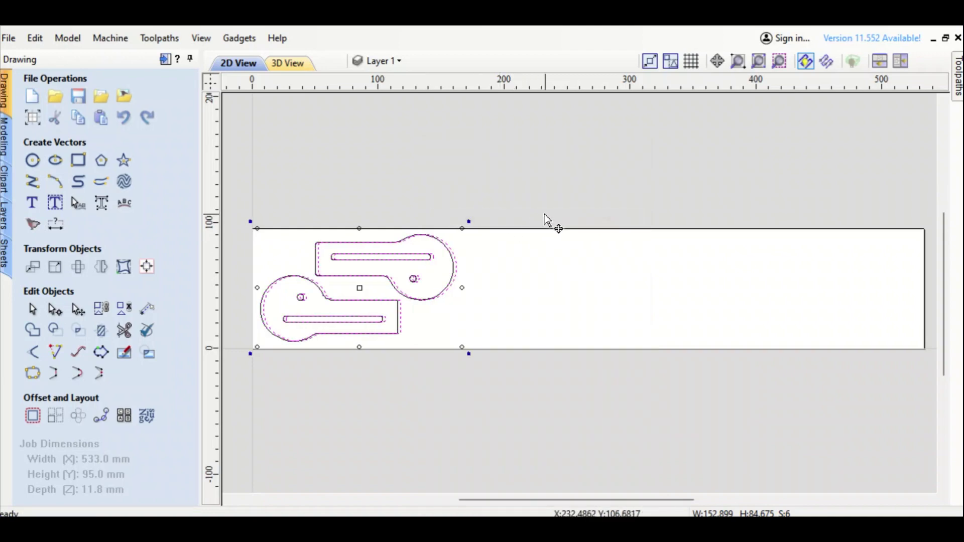
drag(549, 222, 559, 206)
key(Right)
key(Right)
key(Right)
key(Right)
key(Right)
key(Right)
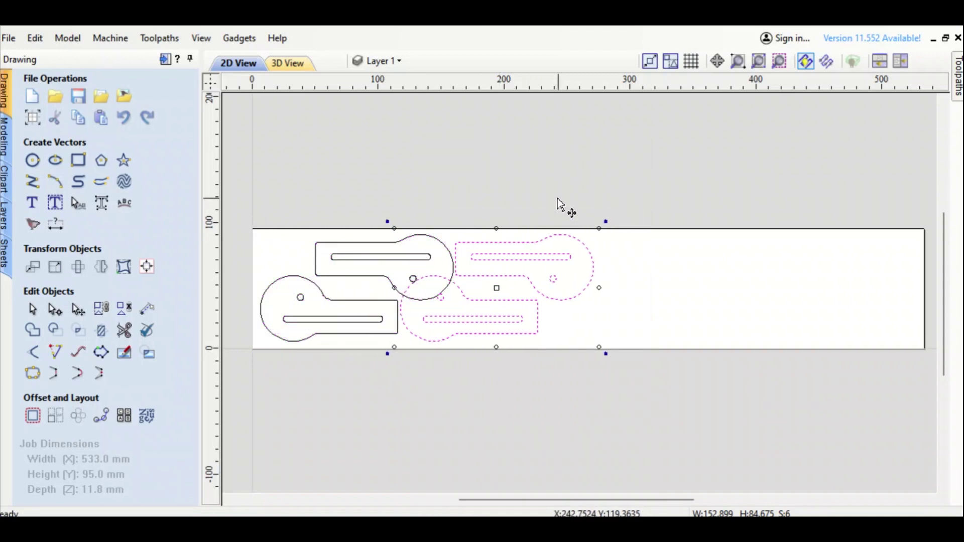
key(Right)
key(Right)
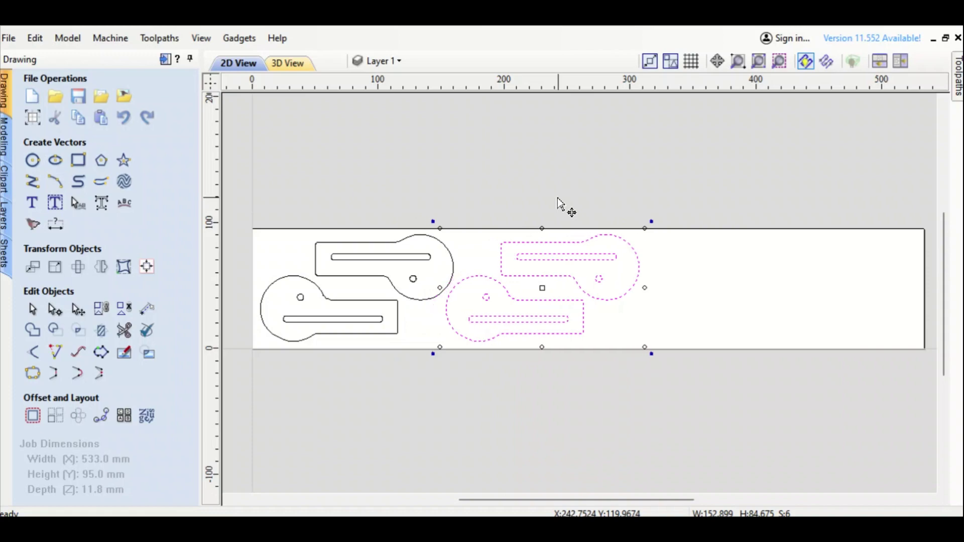
Paste a third clamp pair and slide it to the board's right end
right_click(562, 251)
click(614, 219)
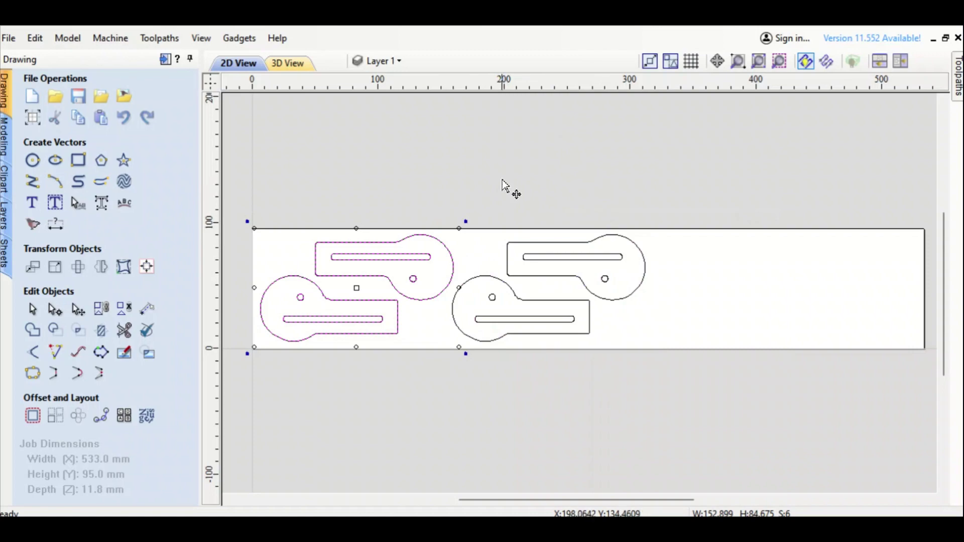
key(Right)
key(Right)
key(Right)
key(Right)
key(Right)
key(Right)
key(Right)
key(Right)
key(Right)
key(Right)
key(Right)
key(Right)
key(Right)
key(Right)
key(Right)
key(Right)
key(Right)
key(Right)
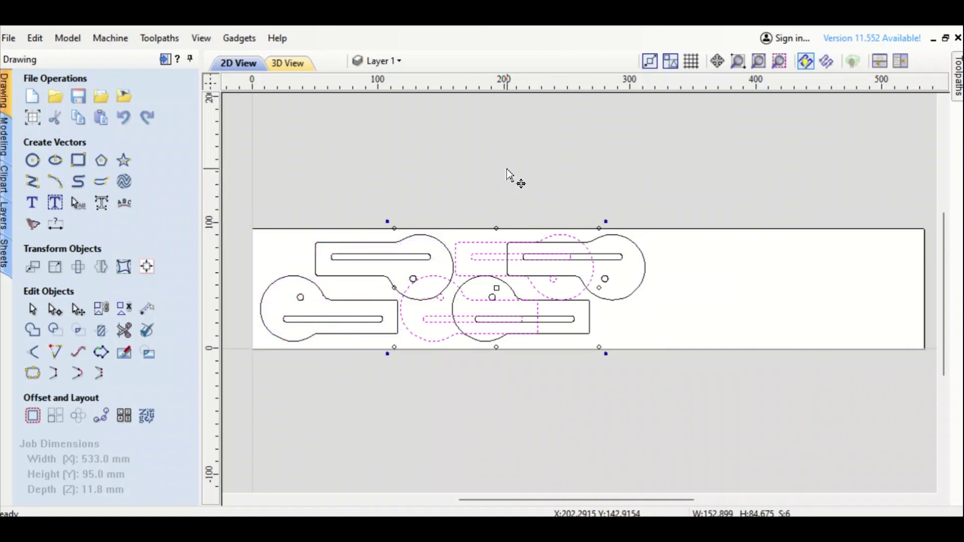
key(Right)
key(Right)
key(Right)
key(Right)
key(Right)
key(Right)
key(Right)
key(Right)
key(Right)
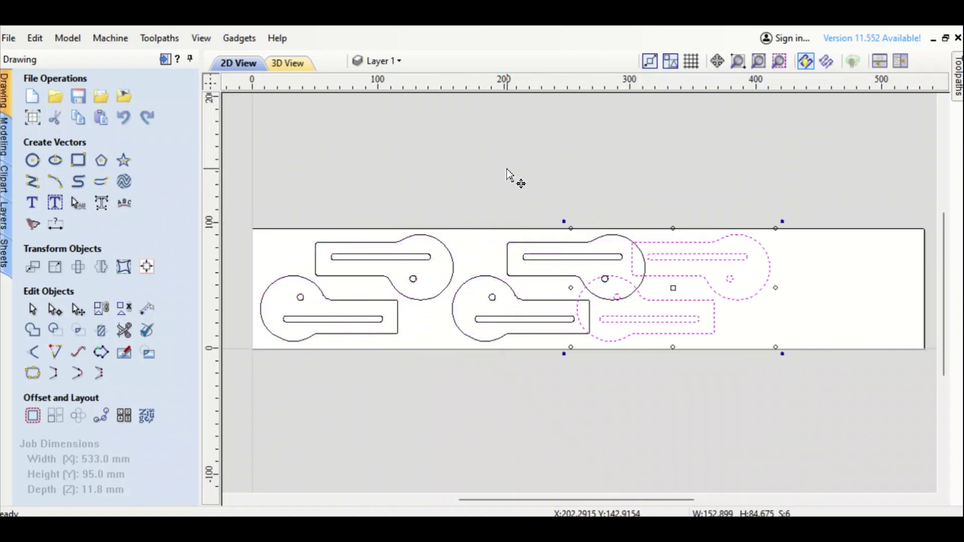
key(Right)
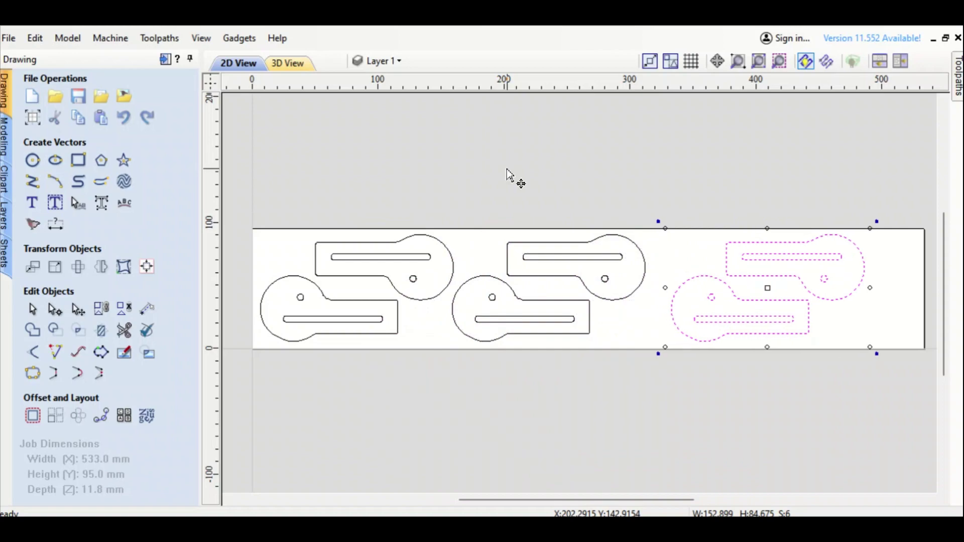
click(555, 176)
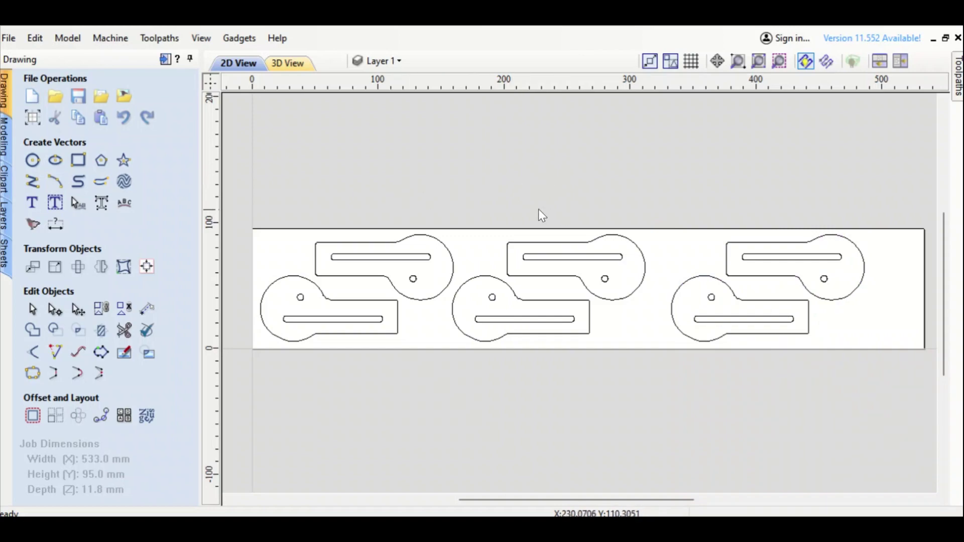
Start a pocket toolpath with 0.0 mm start depth and 11.8 mm cut depth
click(165, 59)
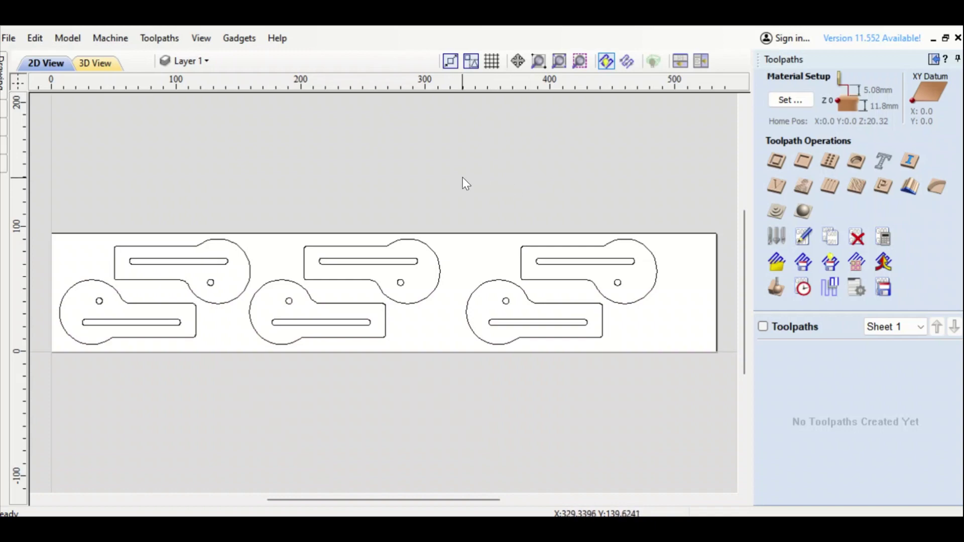
click(803, 162)
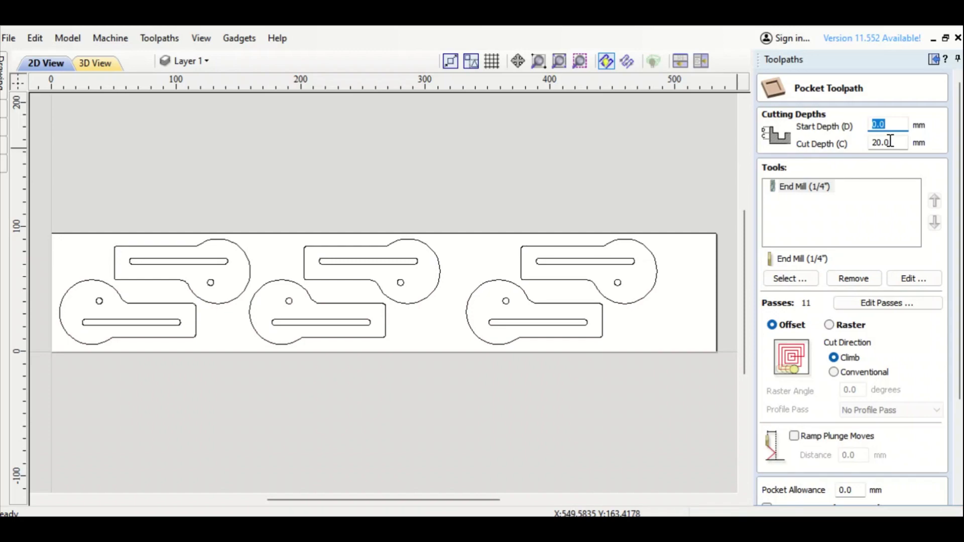
key(Tab)
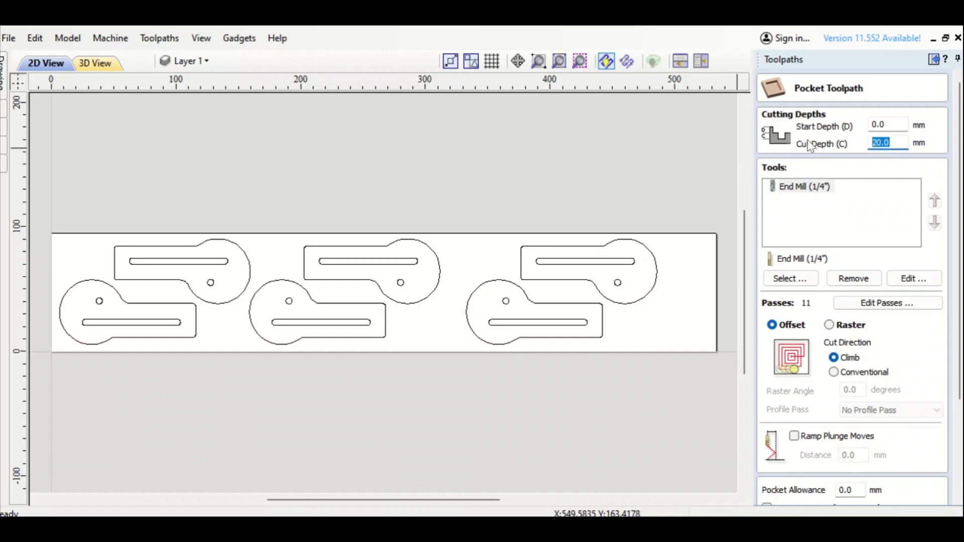
text(11.8)
Replace the pocket's 1/4" end mill with the End Mill (1/8") from the Tool Database
click(814, 188)
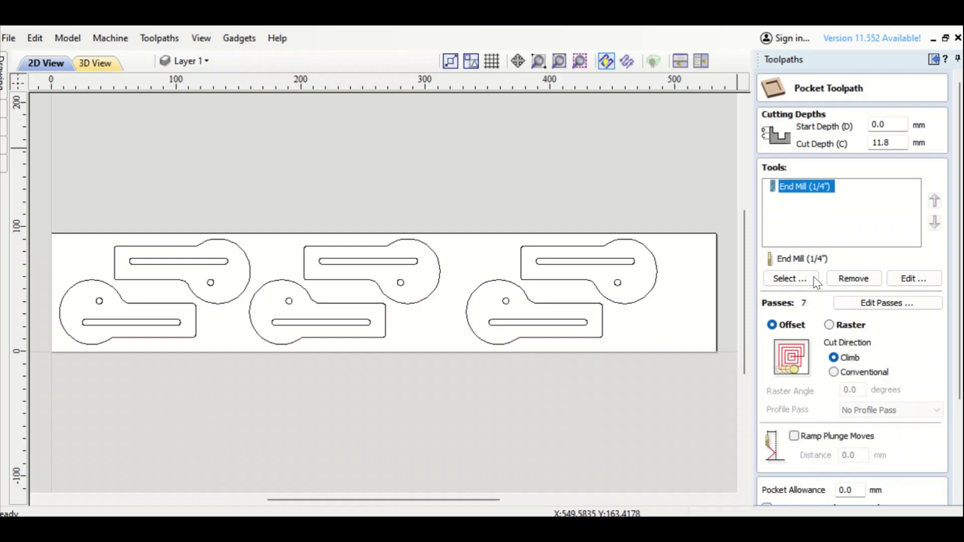
click(853, 278)
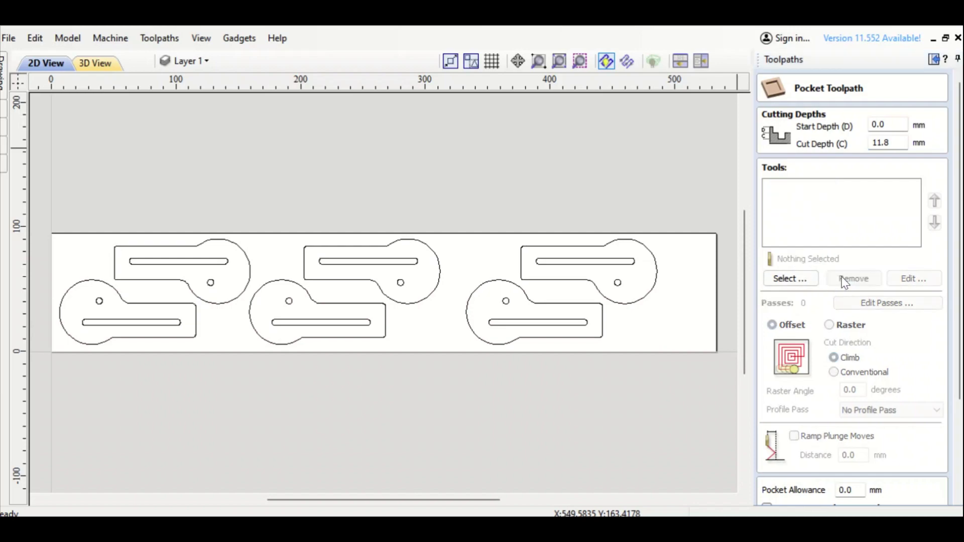
click(810, 279)
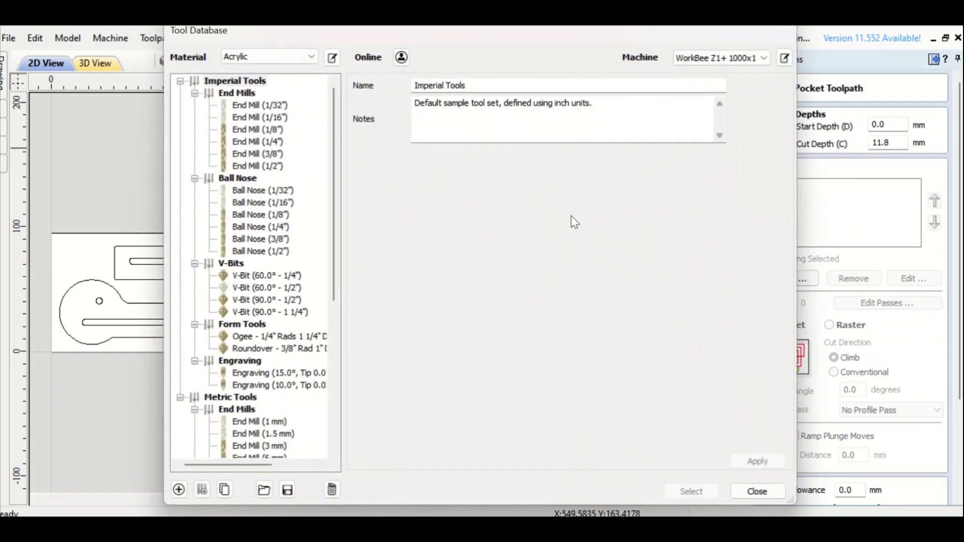
click(275, 131)
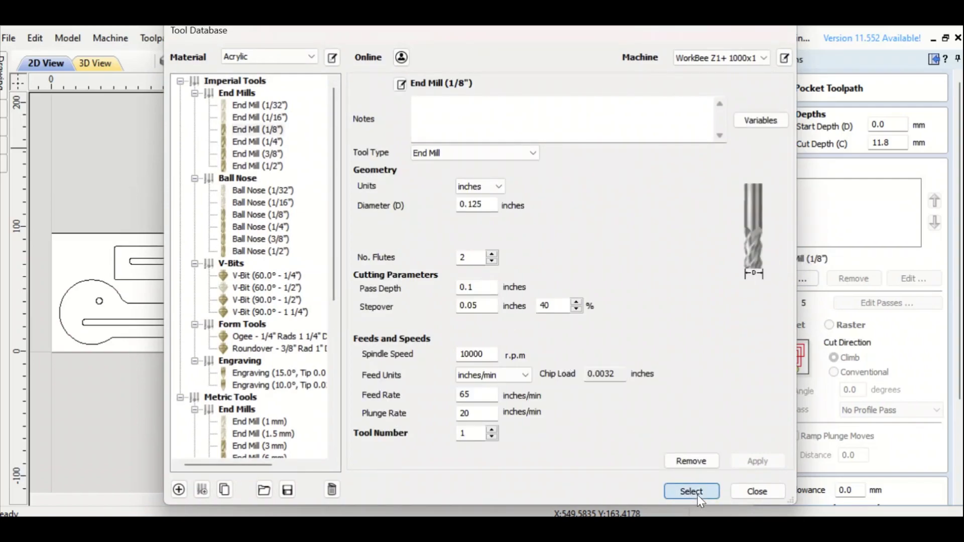
click(697, 495)
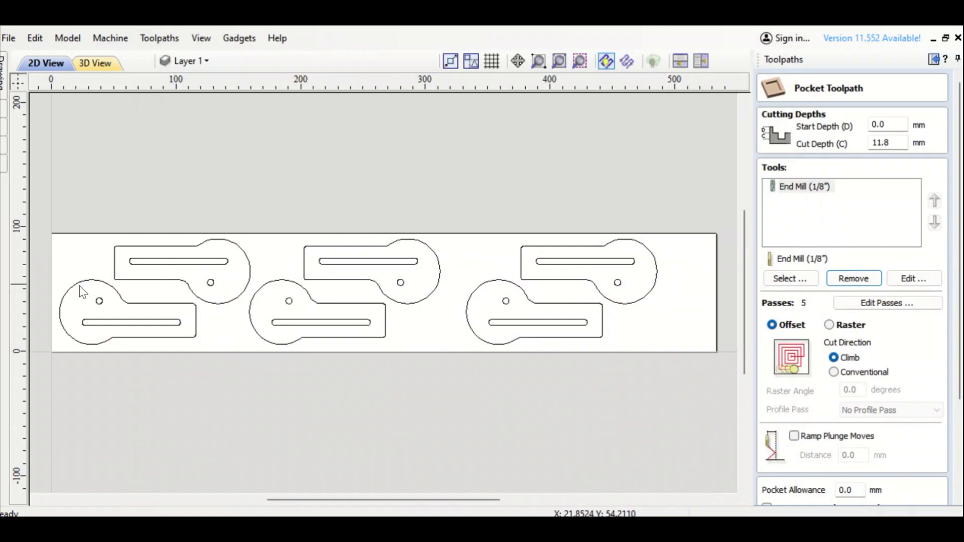
Select the pivot holes and handle slots of all six clamps as the pocket areas
click(99, 302)
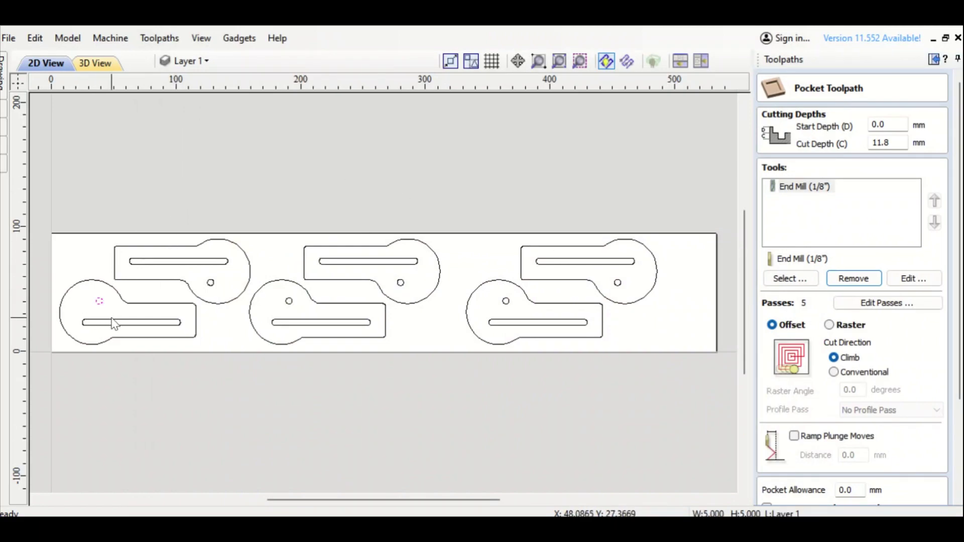
shift+click(115, 324)
shift+click(210, 283)
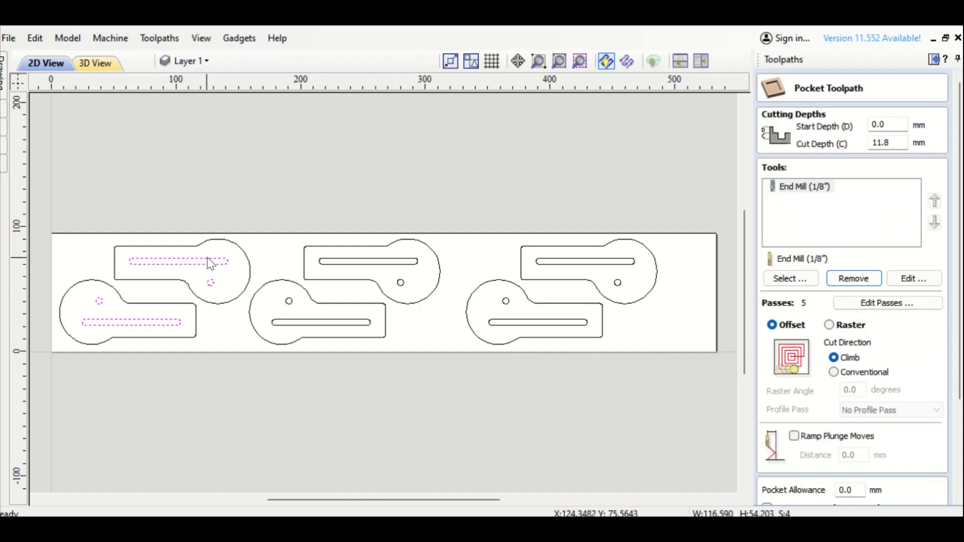
shift+click(289, 301)
shift+click(312, 323)
shift+click(401, 282)
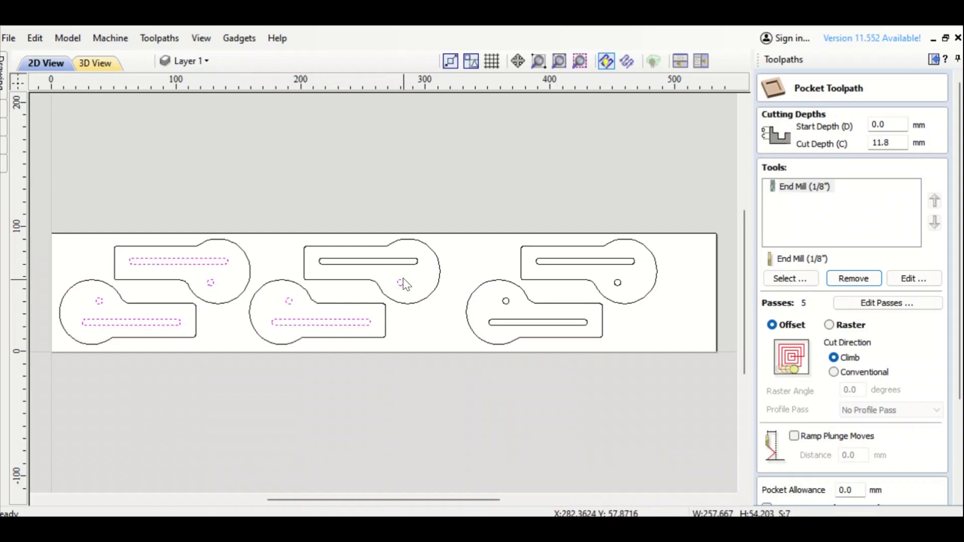
shift+click(412, 261)
shift+click(506, 301)
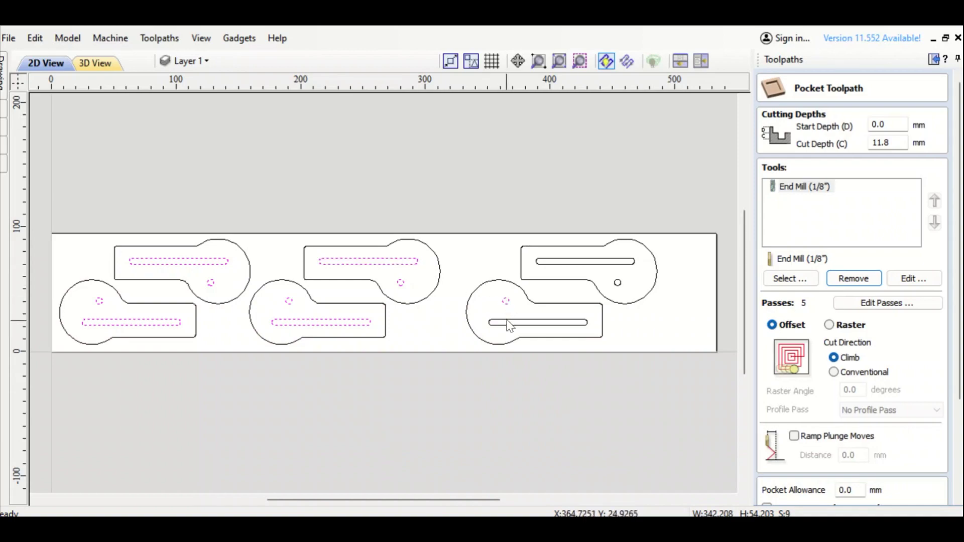
shift+click(508, 322)
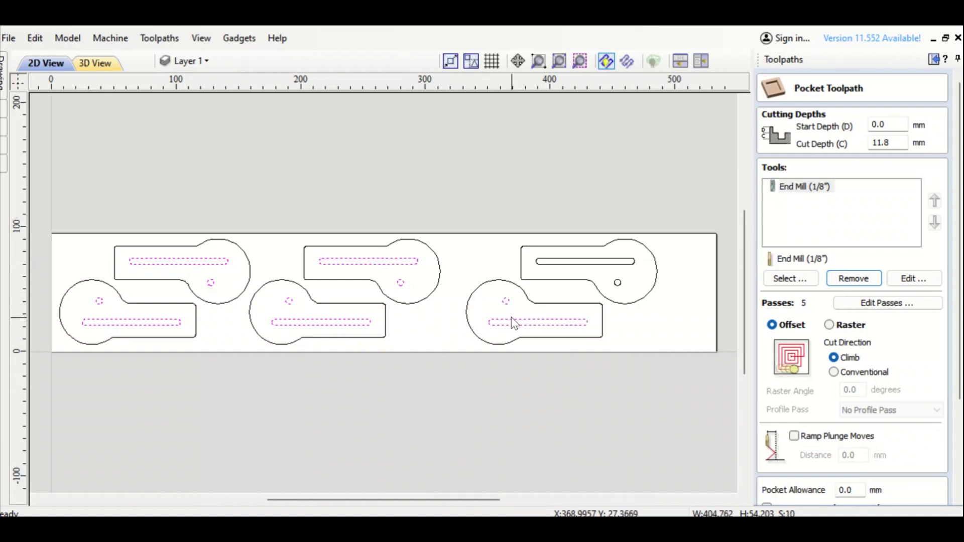
shift+click(619, 283)
shift+click(630, 262)
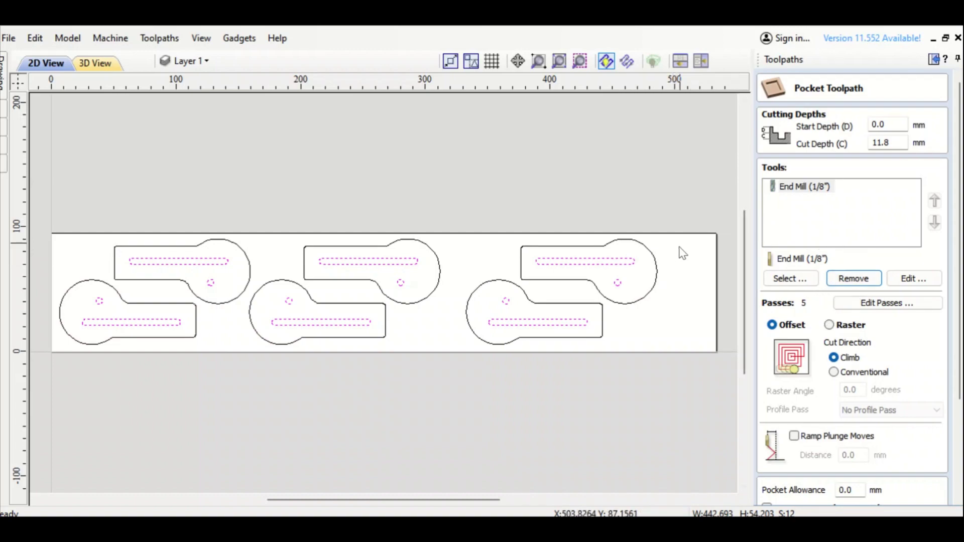
Split the pocket depth into 9 passes of 1.311 mm in Edit Passes
click(857, 305)
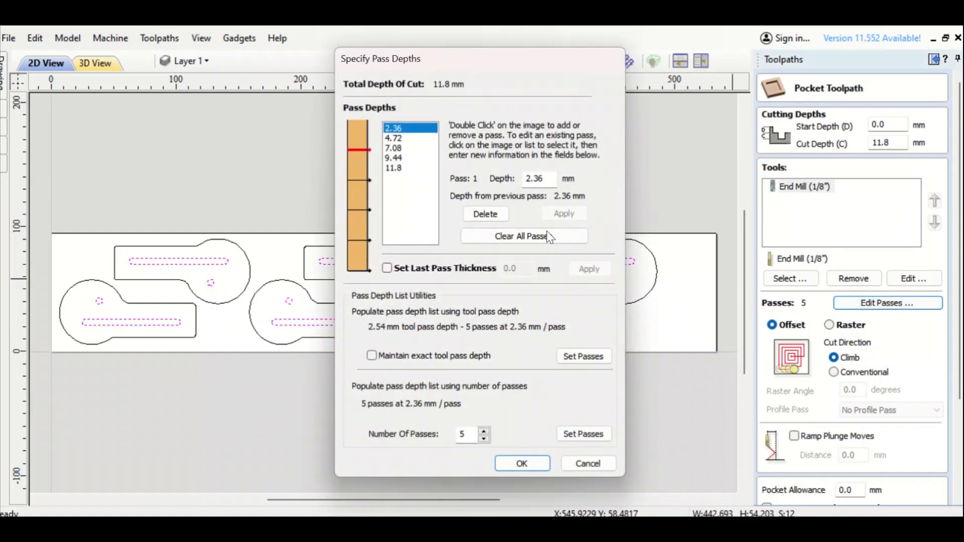
click(483, 430)
click(484, 431)
click(483, 429)
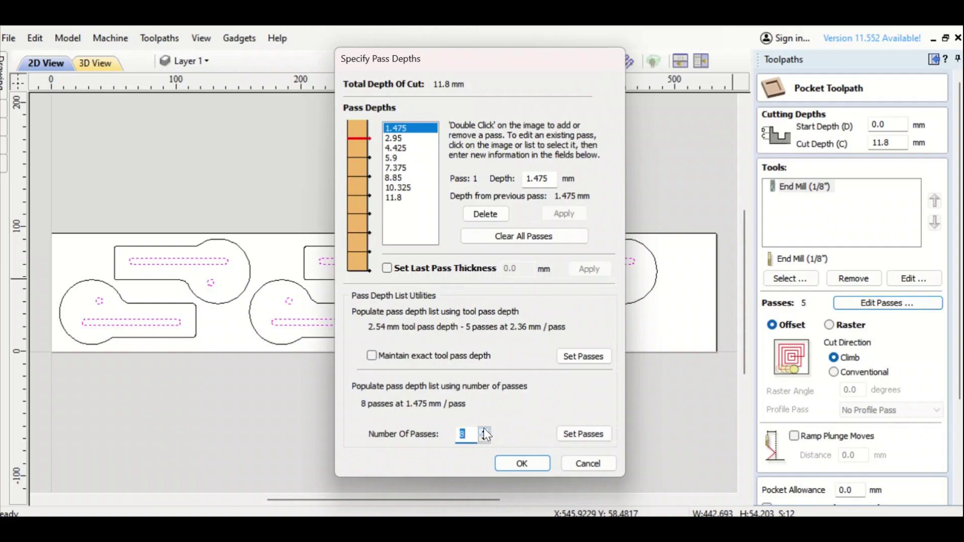
click(484, 429)
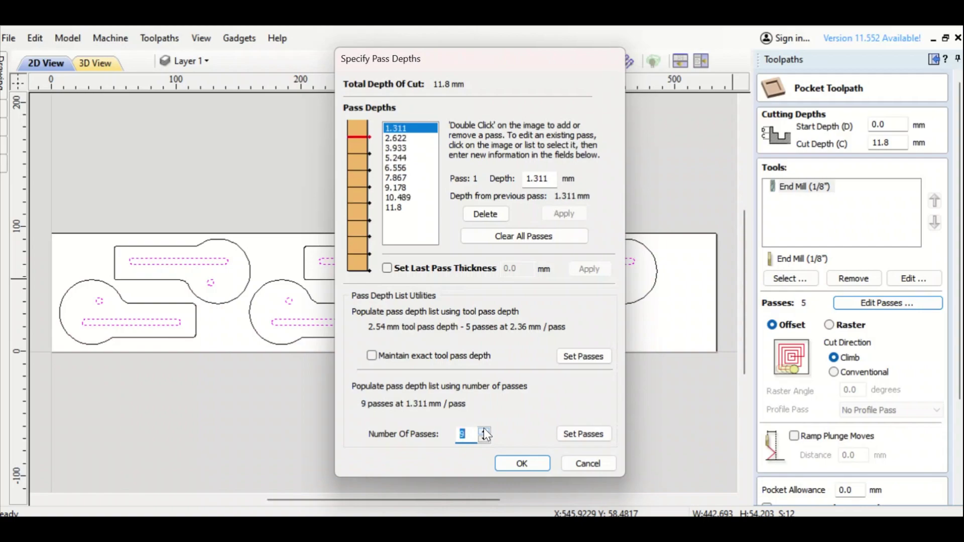
click(522, 462)
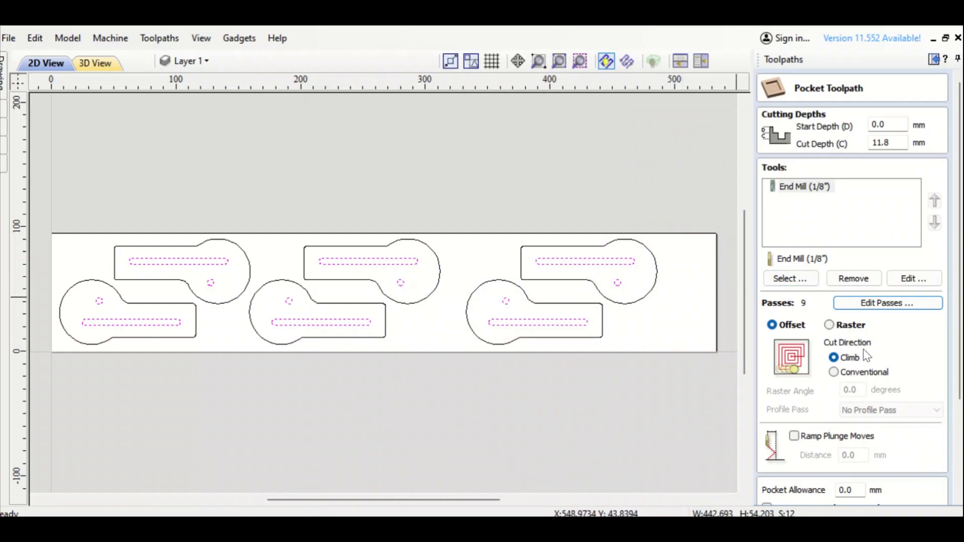
Scroll down the Pocket Toolpath form to the toolpath Name field
scroll(863, 348, down, 3)
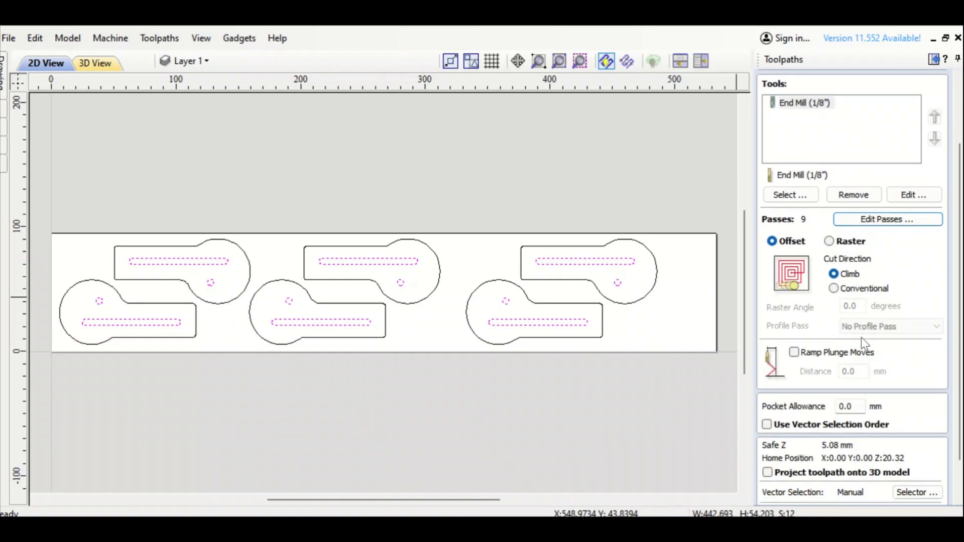
scroll(861, 337, down, 2)
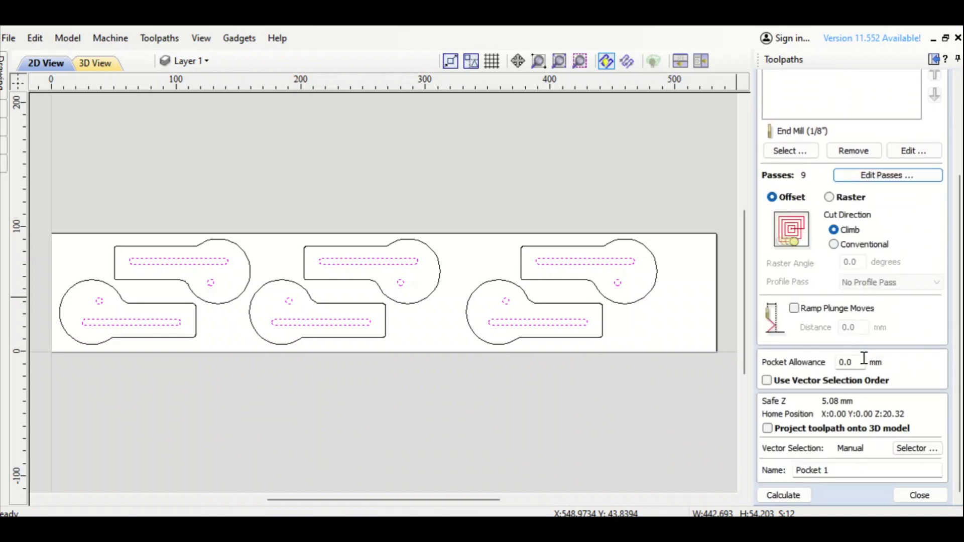
scroll(859, 238, up, 2)
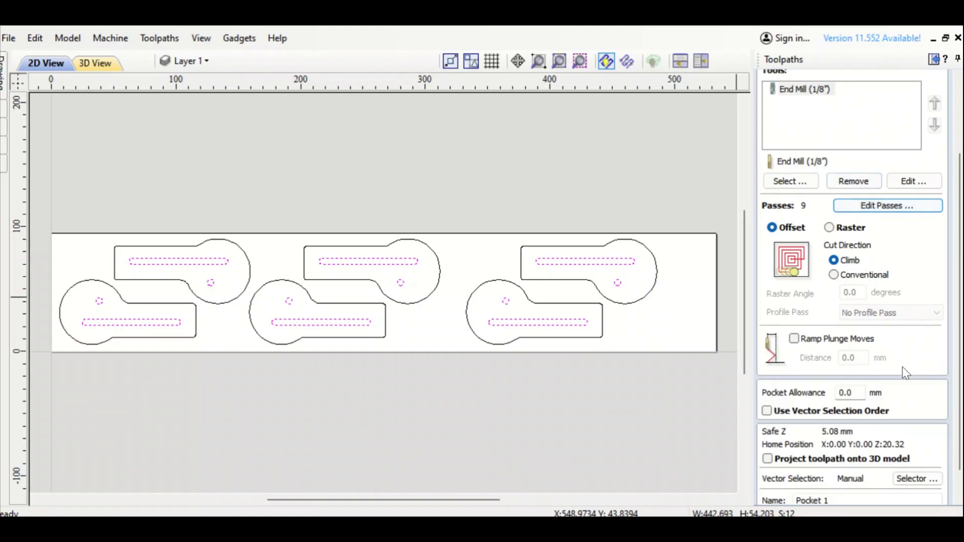
scroll(889, 384, down, 2)
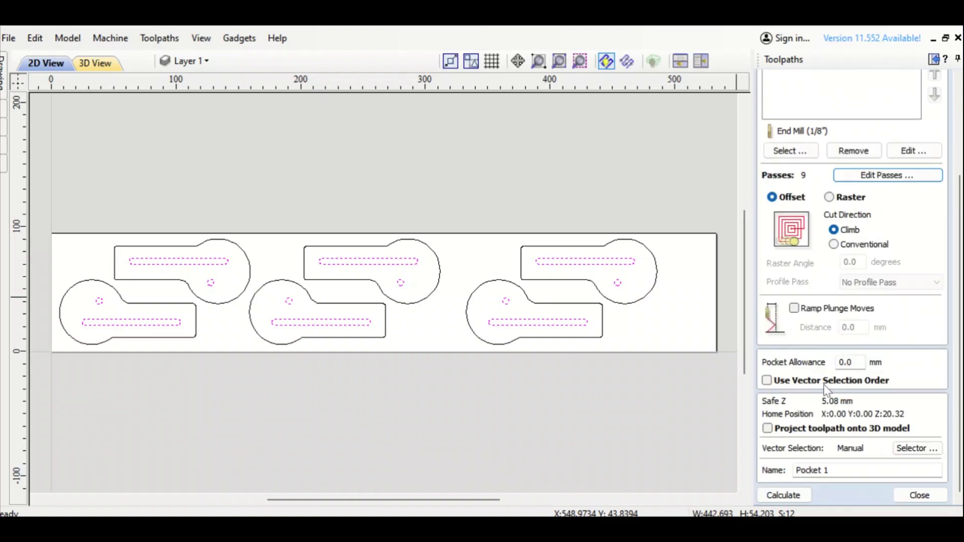
click(852, 471)
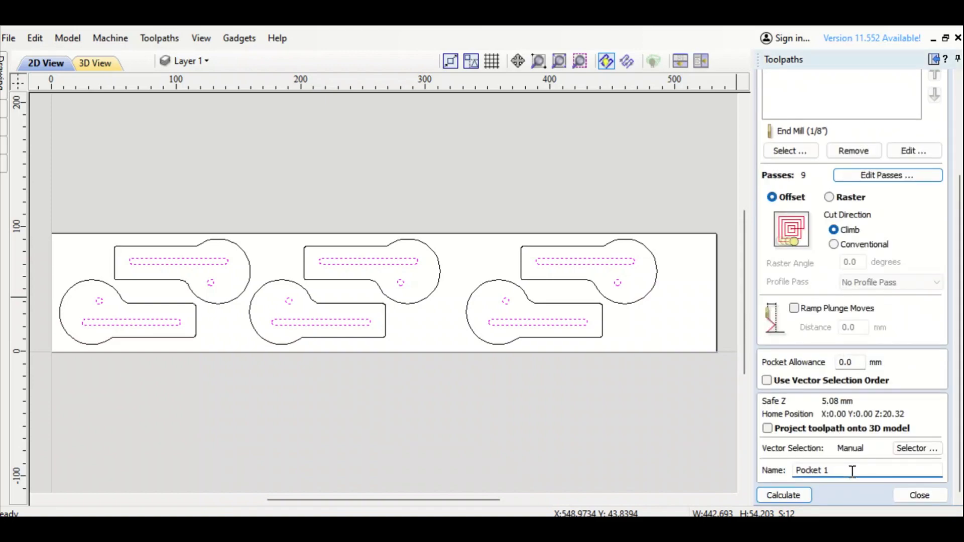
Name the pocket toolpath 'Pocket cam clamp', calculate it, and return to the 2D View
text(cam clamp)
click(784, 494)
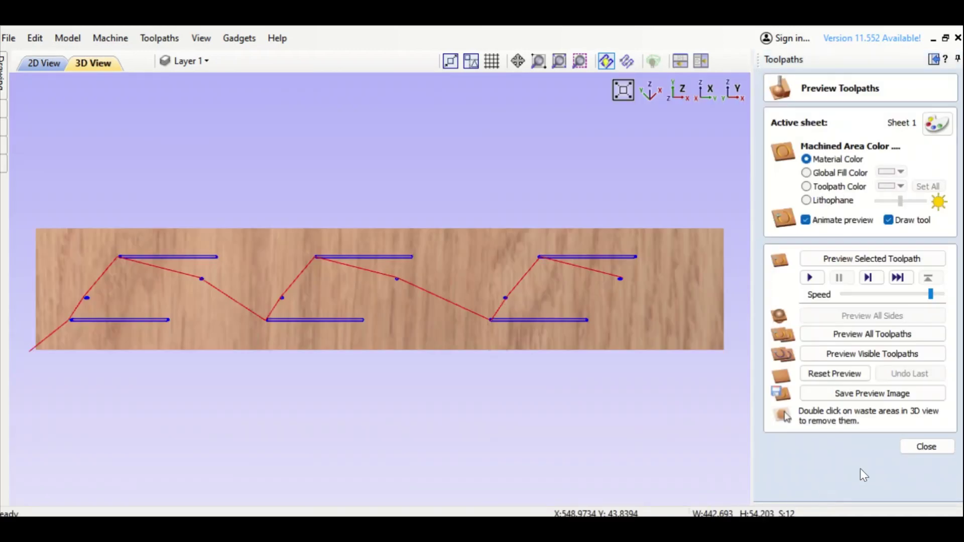
click(919, 448)
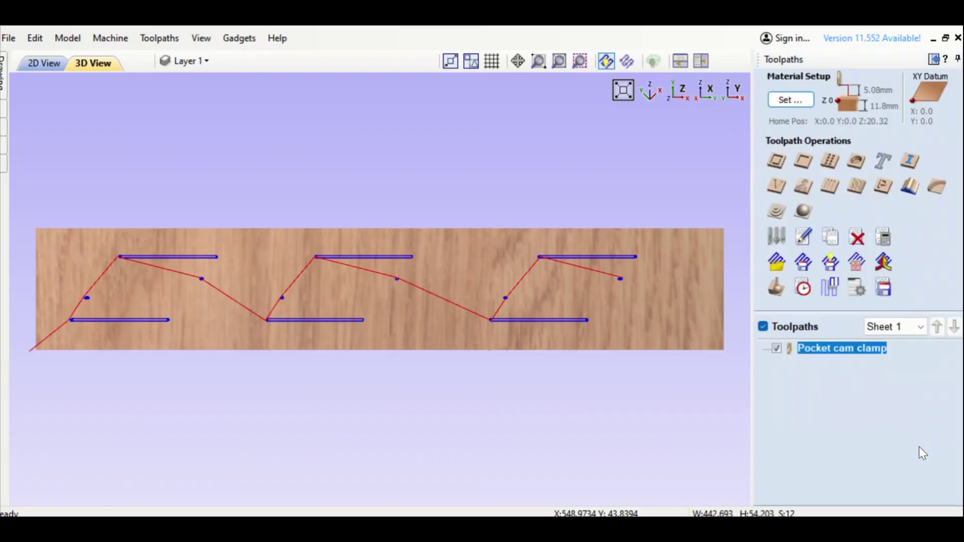
click(40, 63)
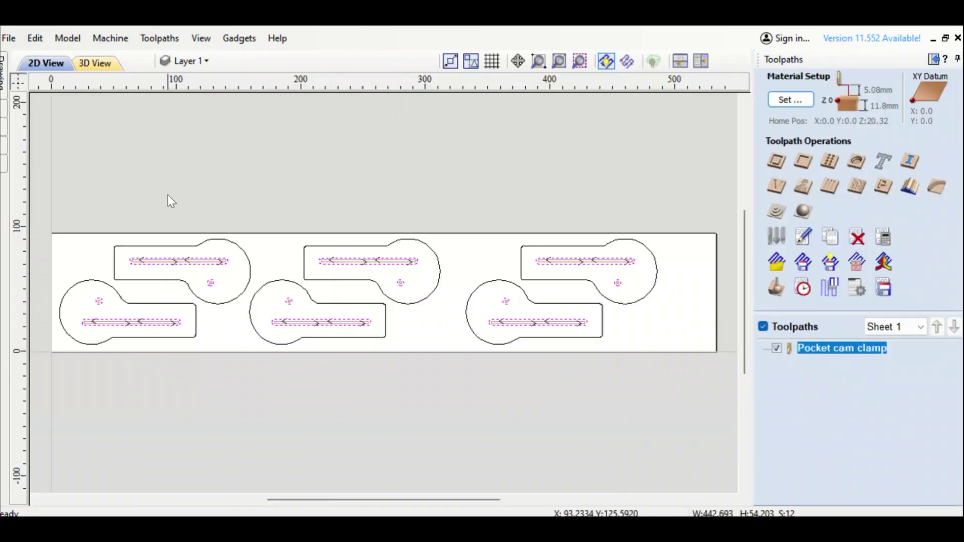
Start a 2D profile toolpath with 1.8 mm cut depth and the End Mill (1/8")
click(469, 256)
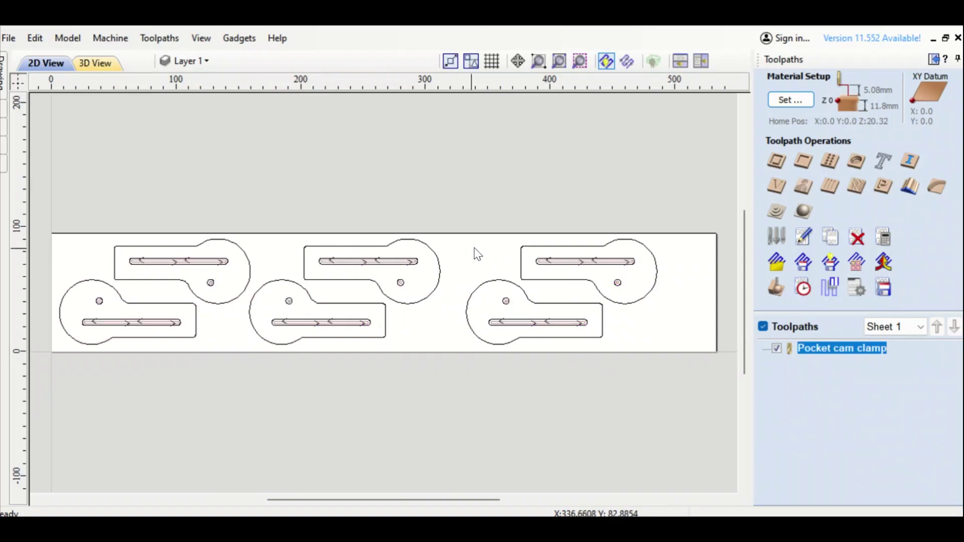
click(775, 162)
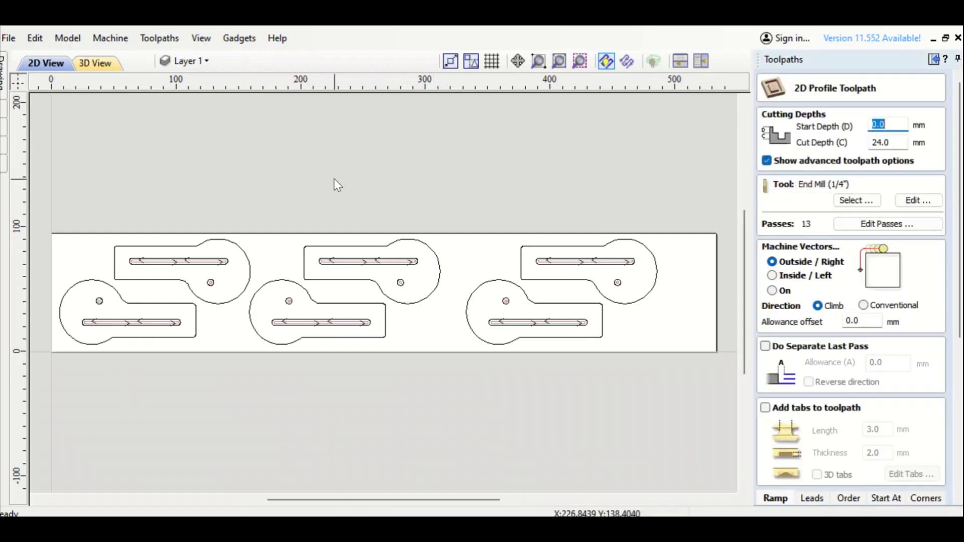
double_click(894, 142)
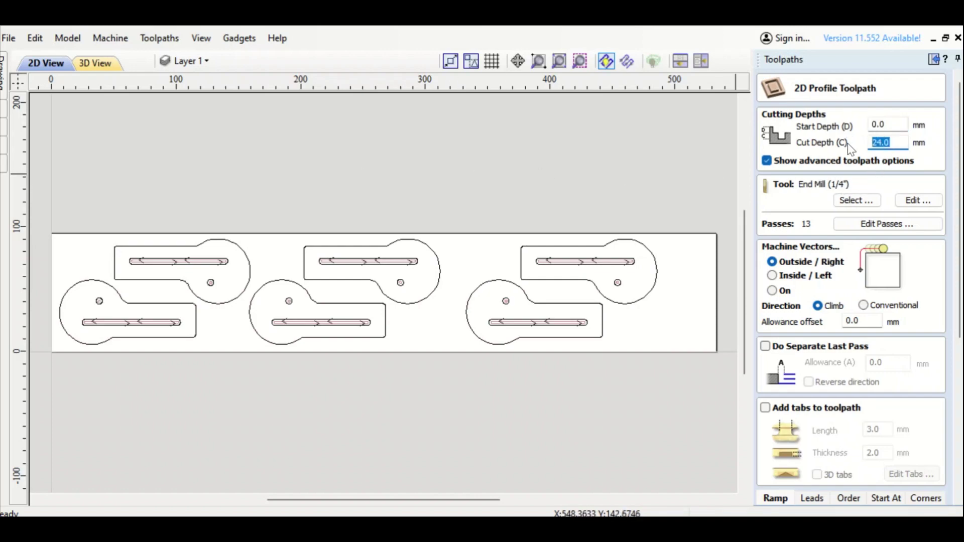
text(1.8)
click(856, 203)
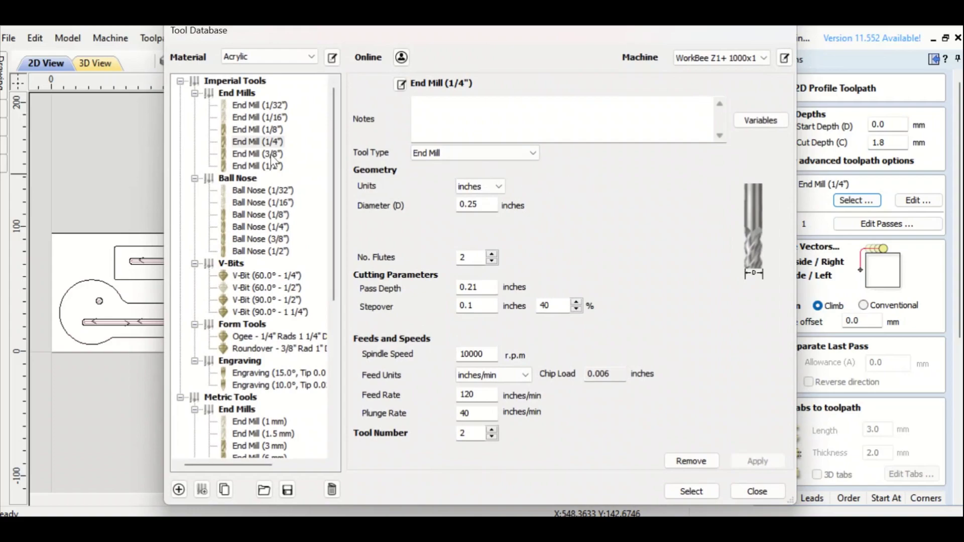
click(270, 132)
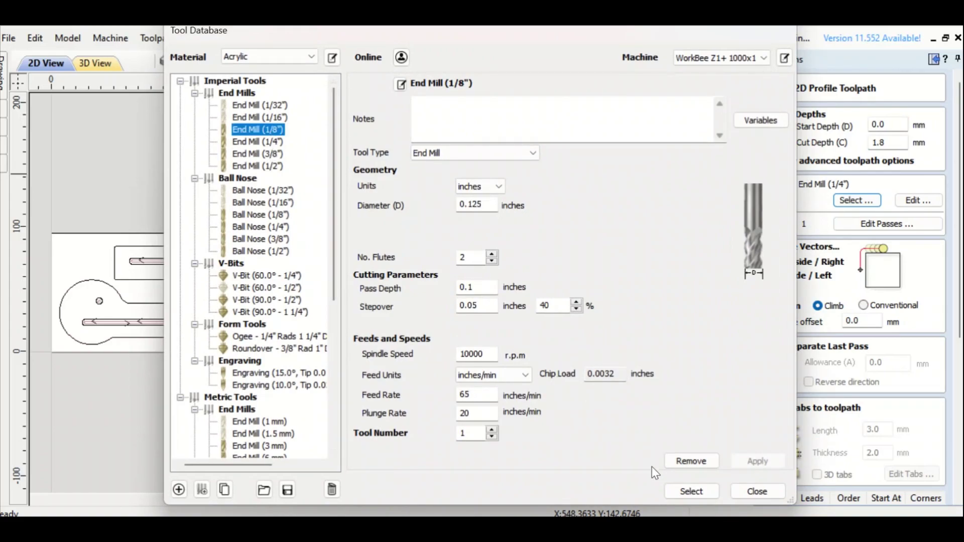
click(686, 492)
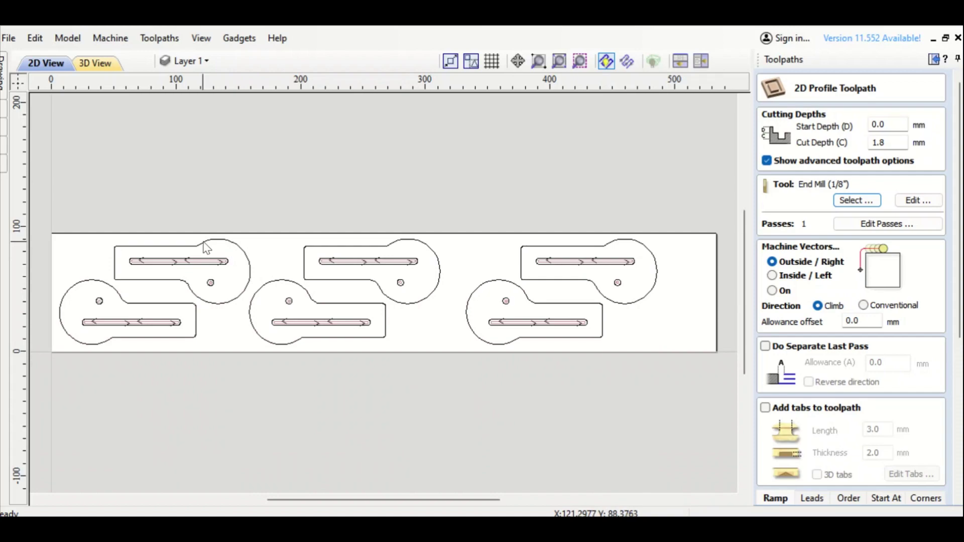
Select all six cam clamp outlines for the profile cut
click(176, 305)
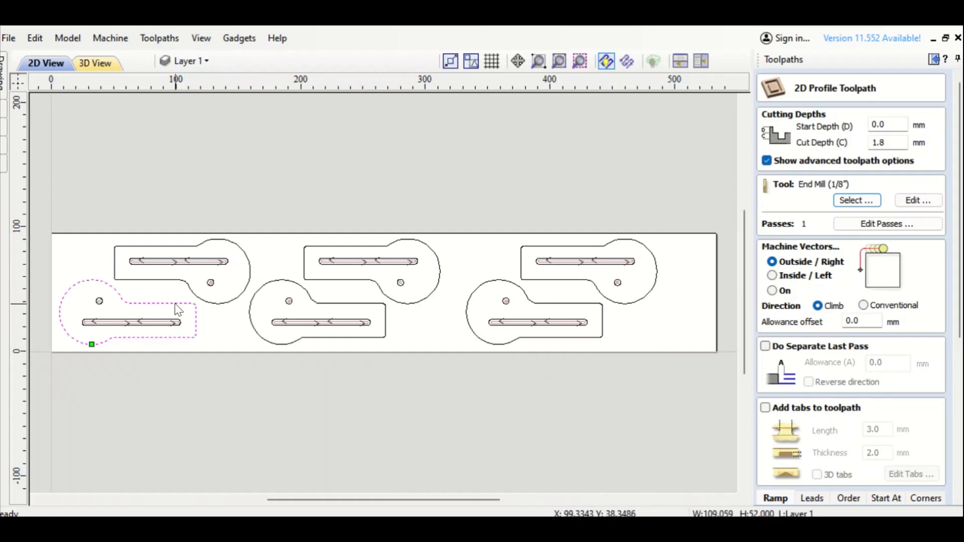
shift+click(198, 294)
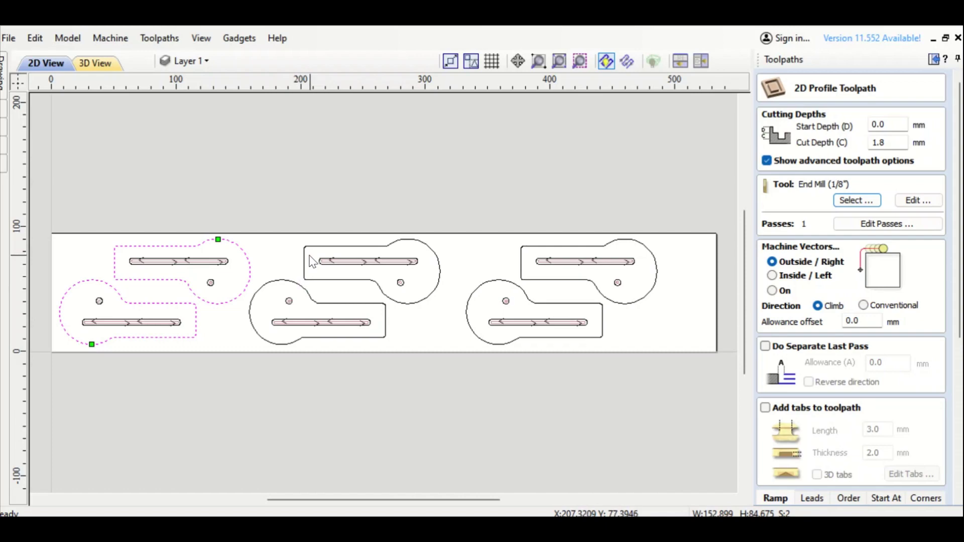
shift+click(304, 271)
shift+click(310, 304)
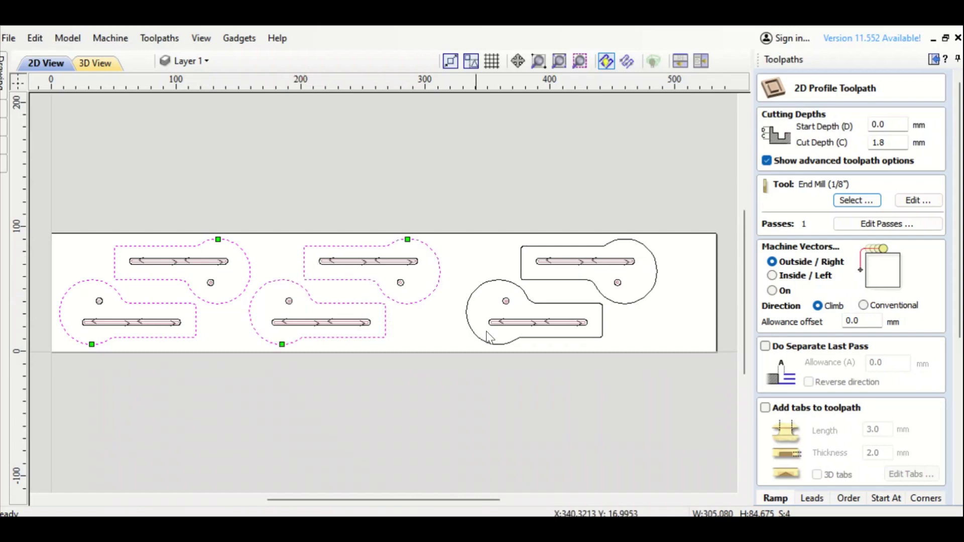
shift+click(498, 276)
shift+click(520, 260)
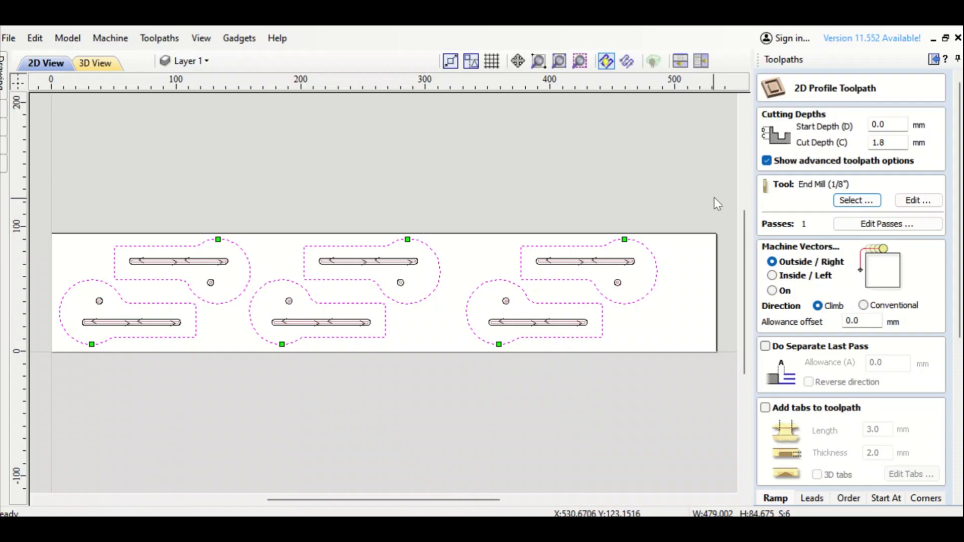
Try changing the profile pass count, then cancel the pass depth dialog
click(858, 224)
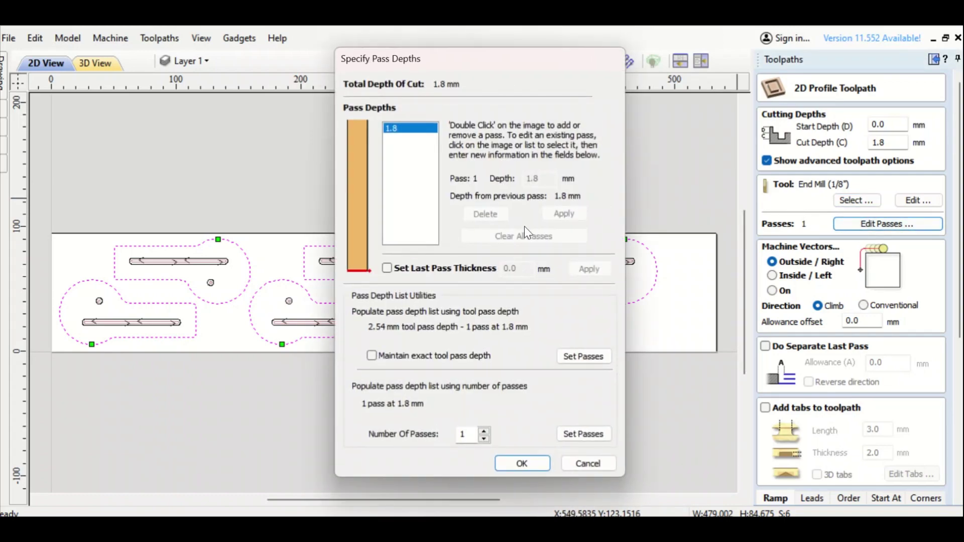
click(484, 430)
click(484, 430)
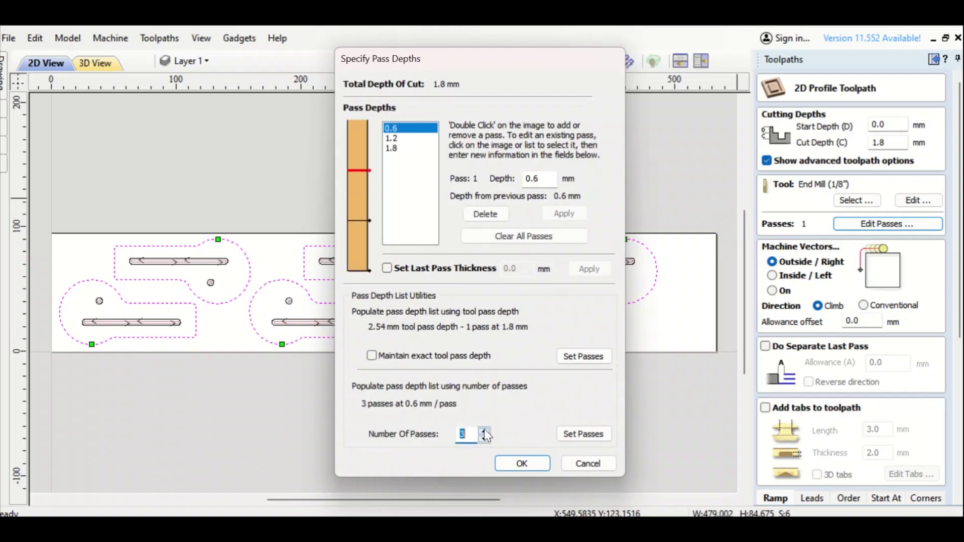
click(484, 429)
click(484, 429)
click(484, 429)
click(484, 430)
click(484, 430)
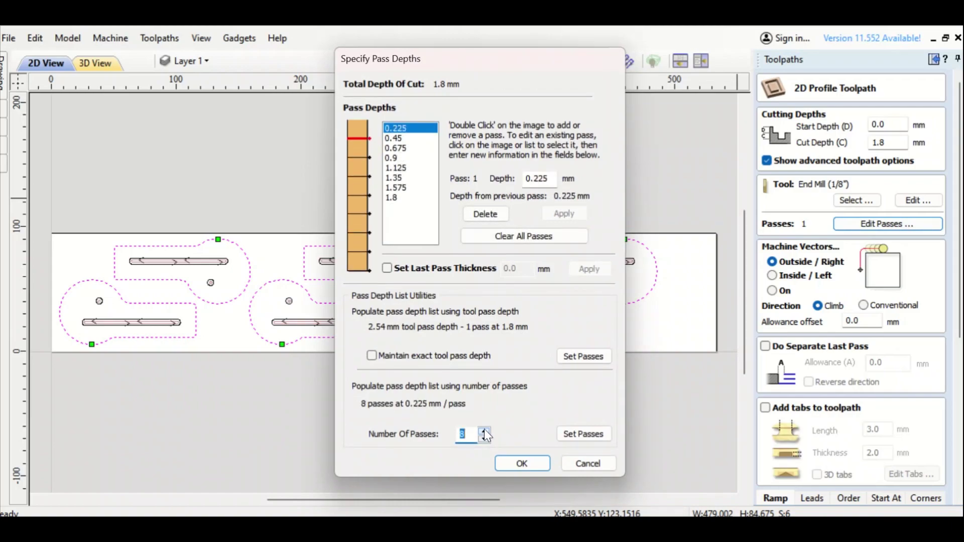
click(484, 430)
click(484, 438)
click(584, 464)
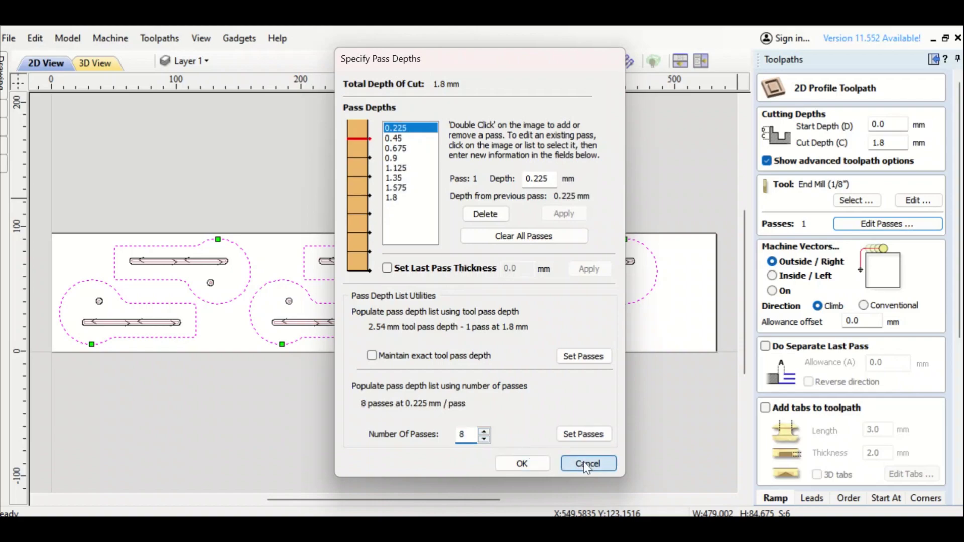
click(585, 464)
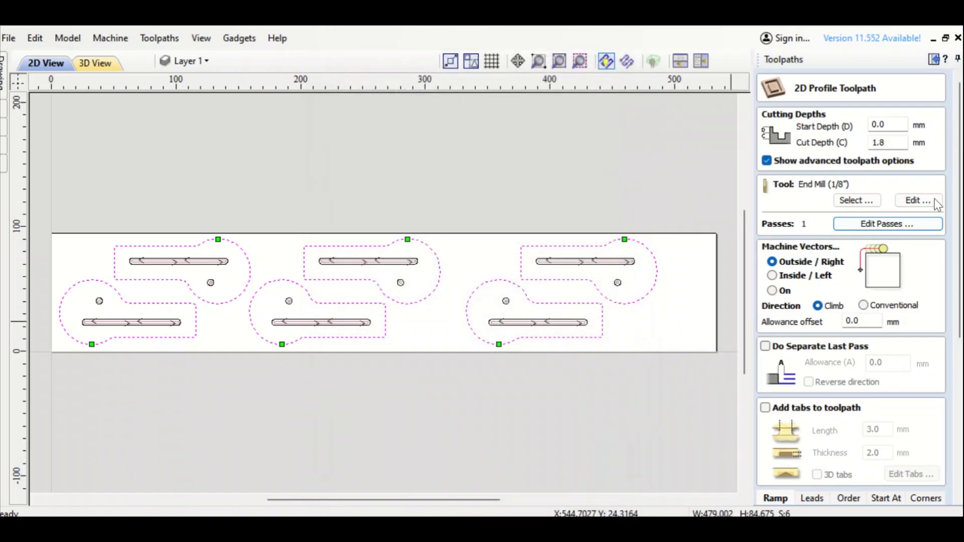
Set the profile cut depth to 11.8 mm in 8 passes of 1.475 mm
double_click(893, 142)
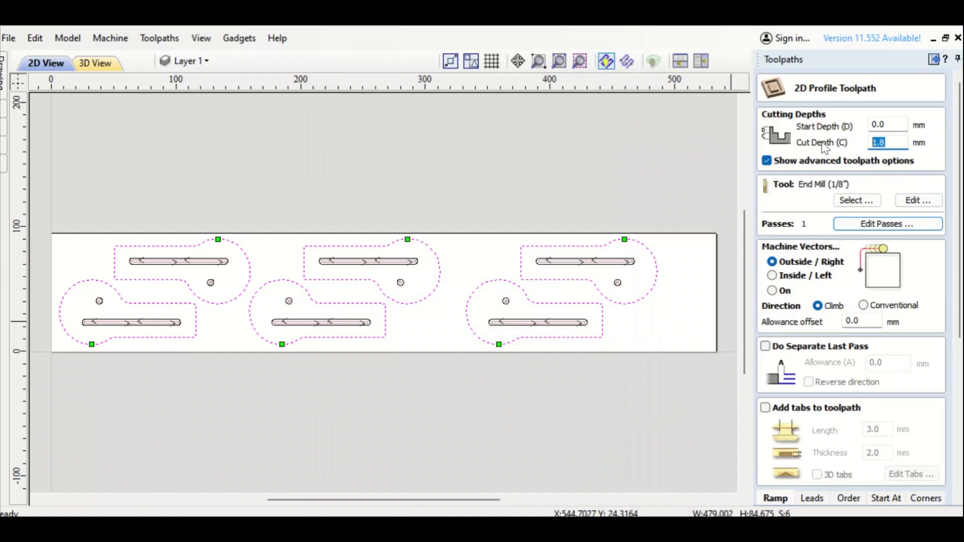
text(11)
click(848, 223)
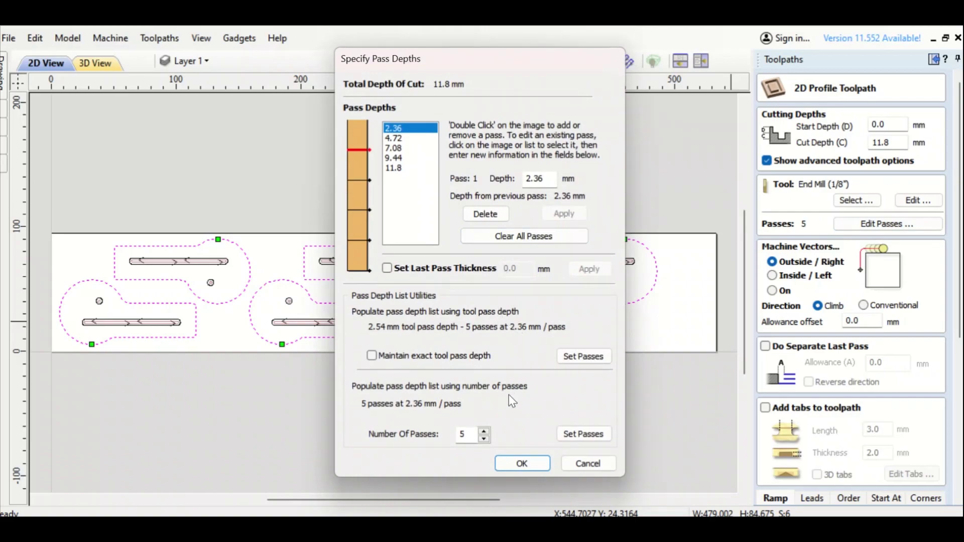
click(484, 430)
click(484, 431)
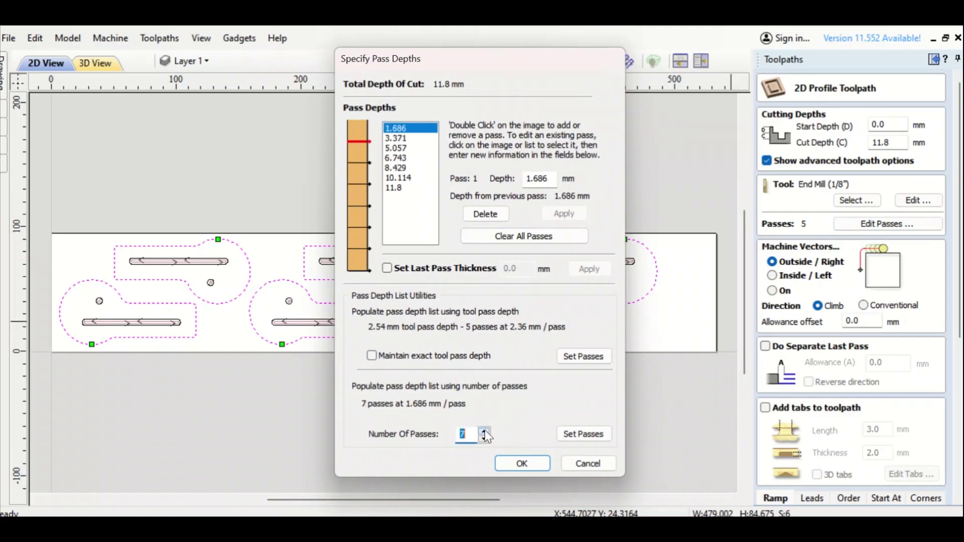
click(484, 431)
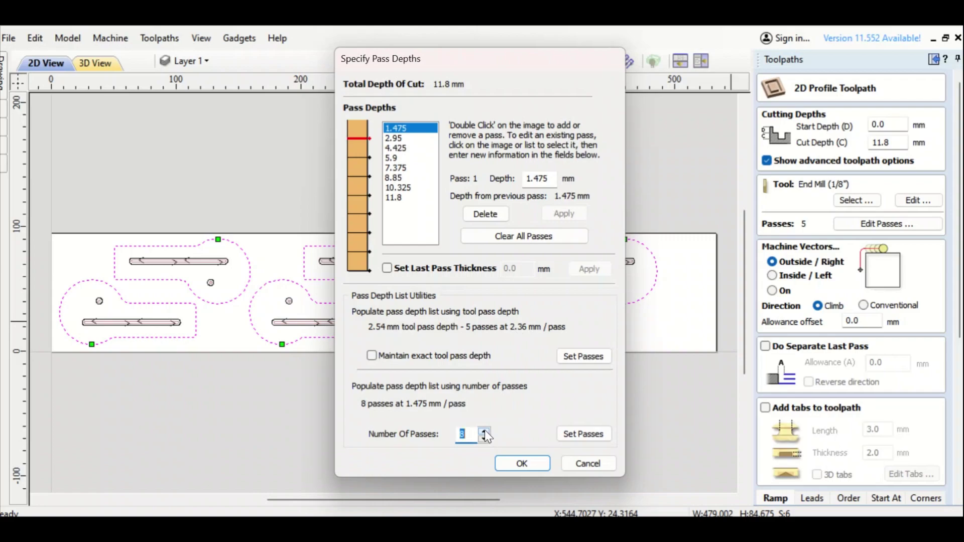
click(521, 464)
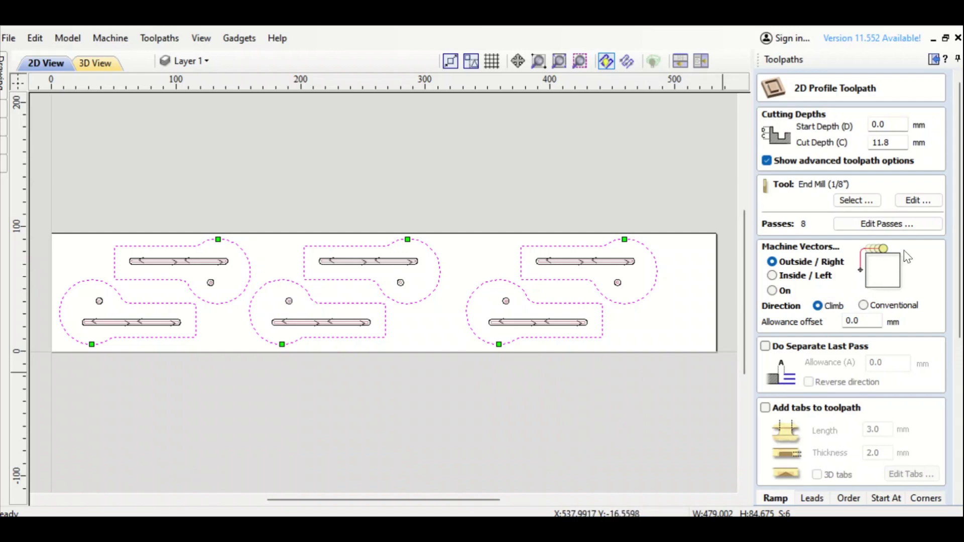
scroll(913, 287, down, 1)
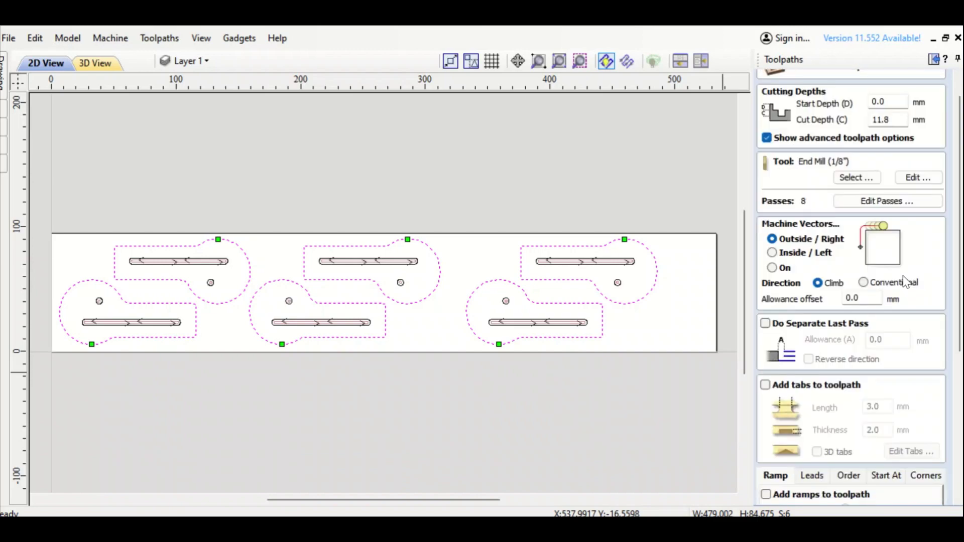
Enable tabs and place three 3.0 mm long, 2.0 mm thick tabs on each outline
click(765, 385)
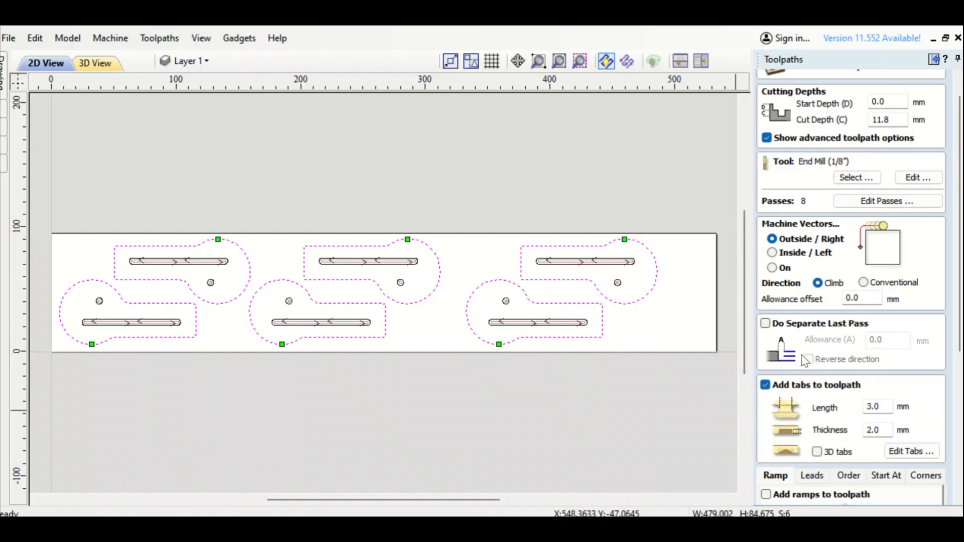
scroll(759, 328, down, 1)
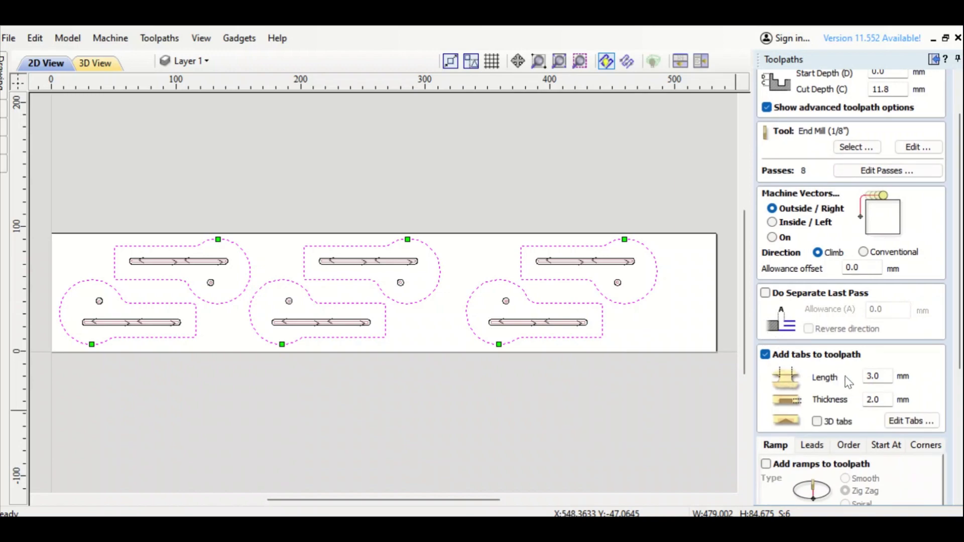
click(901, 421)
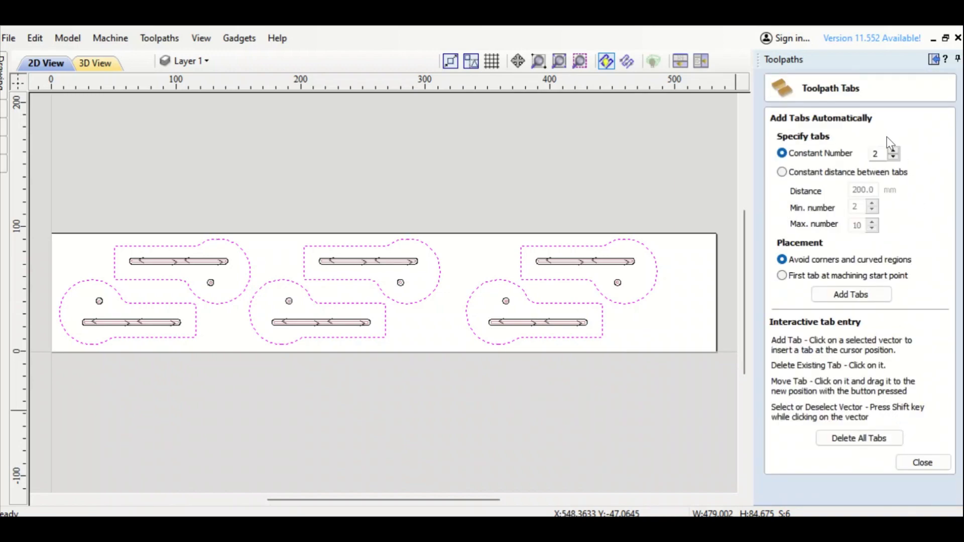
click(860, 297)
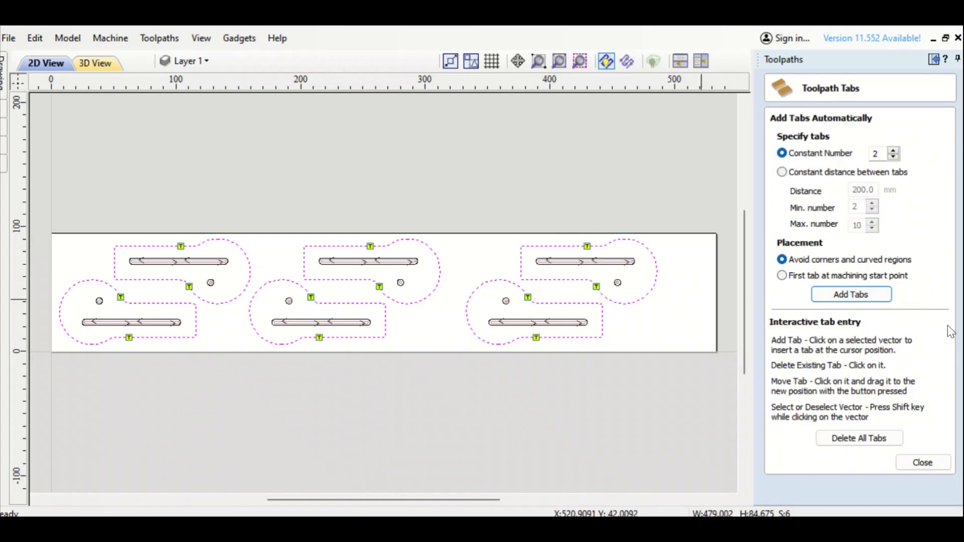
click(893, 150)
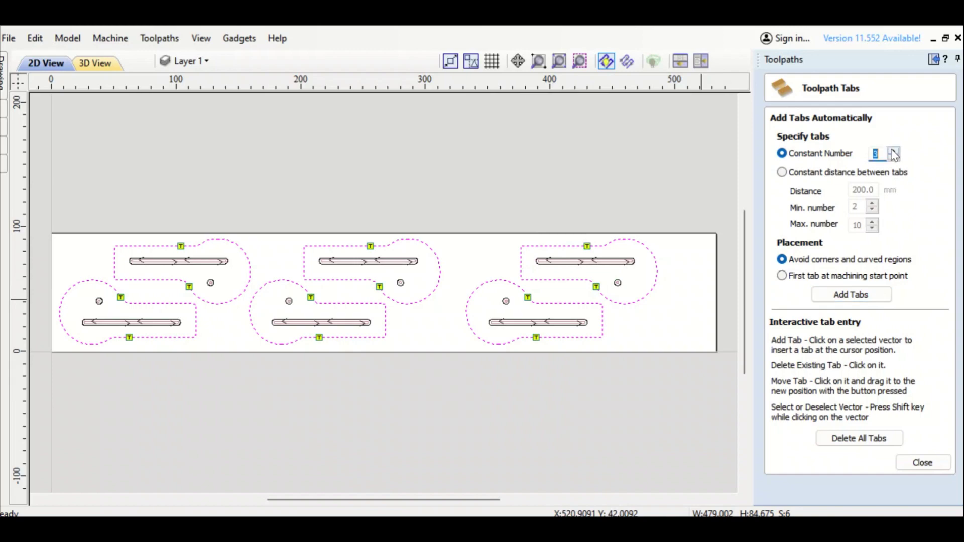
click(865, 296)
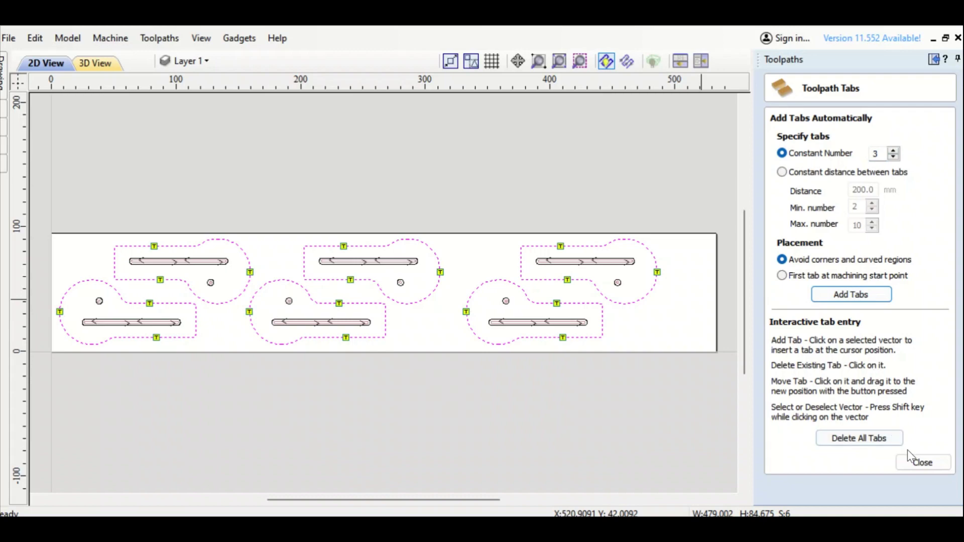
click(921, 461)
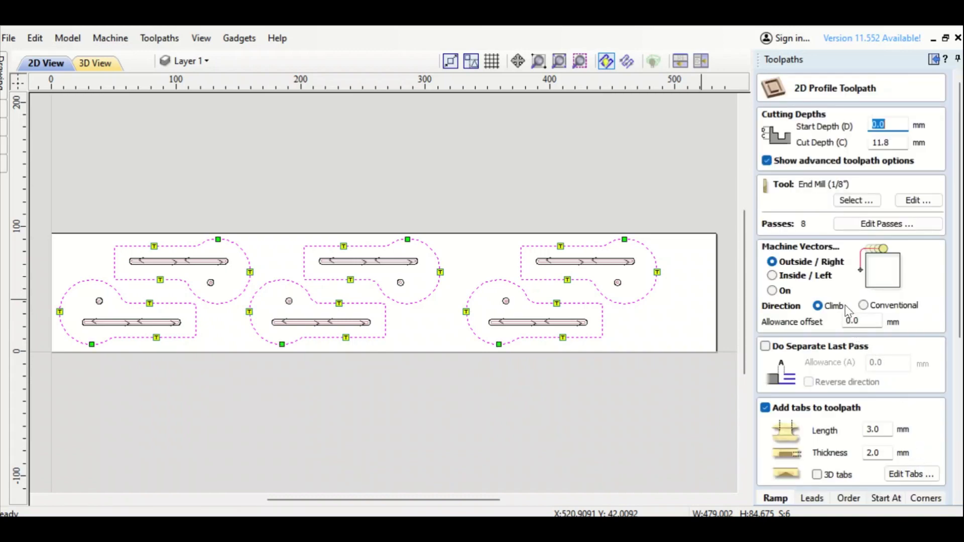
Rename the profile toolpath 'Profile cam clamp' and calculate it
scroll(876, 382, down, 3)
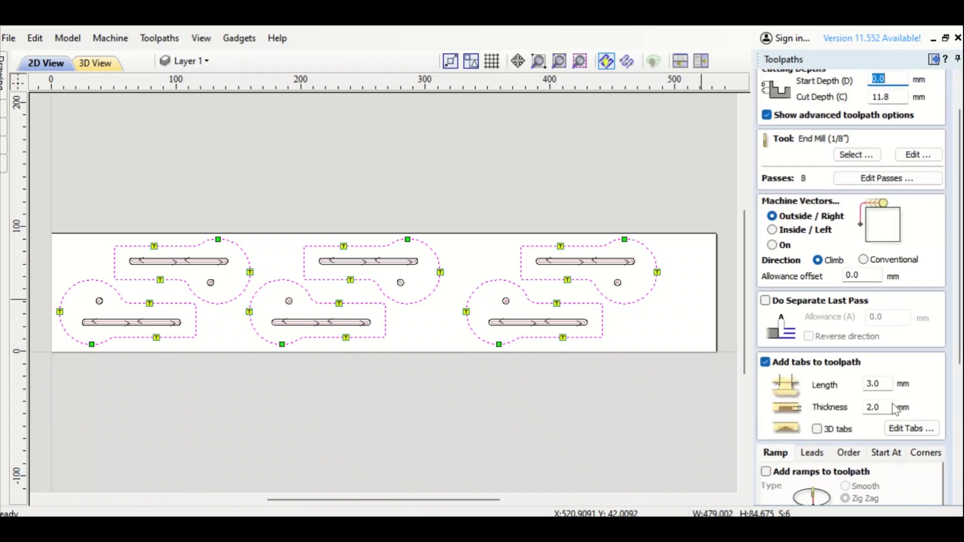
scroll(884, 397, down, 3)
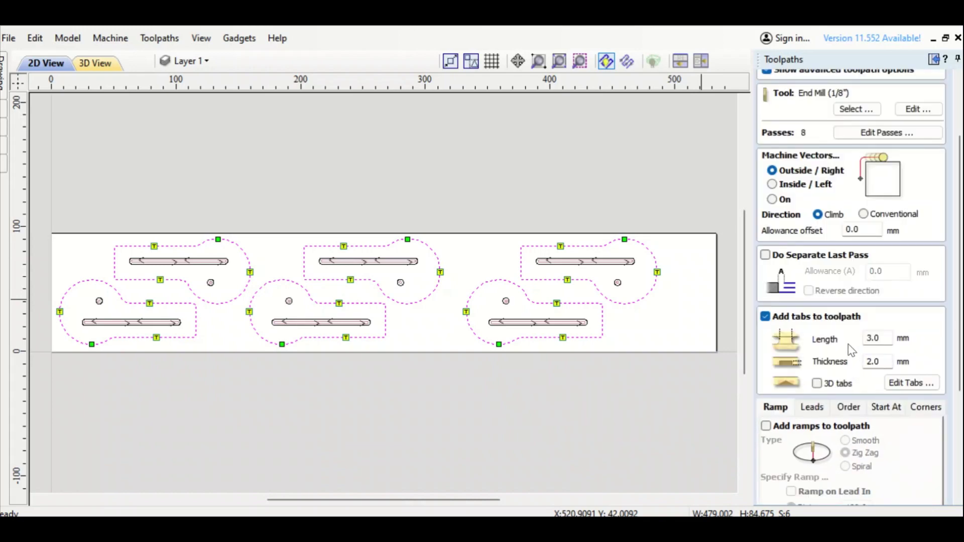
scroll(850, 350, down, 11)
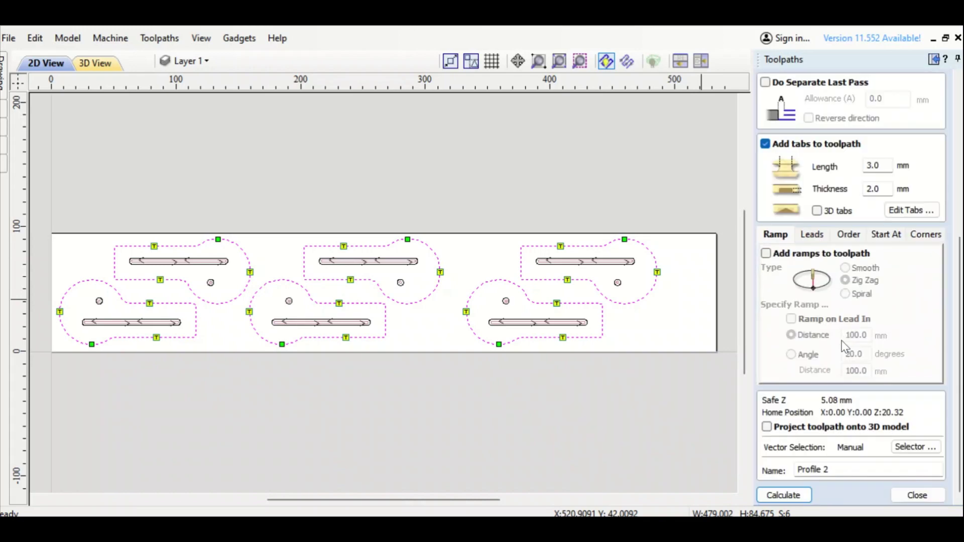
click(852, 469)
text(cam clamp)
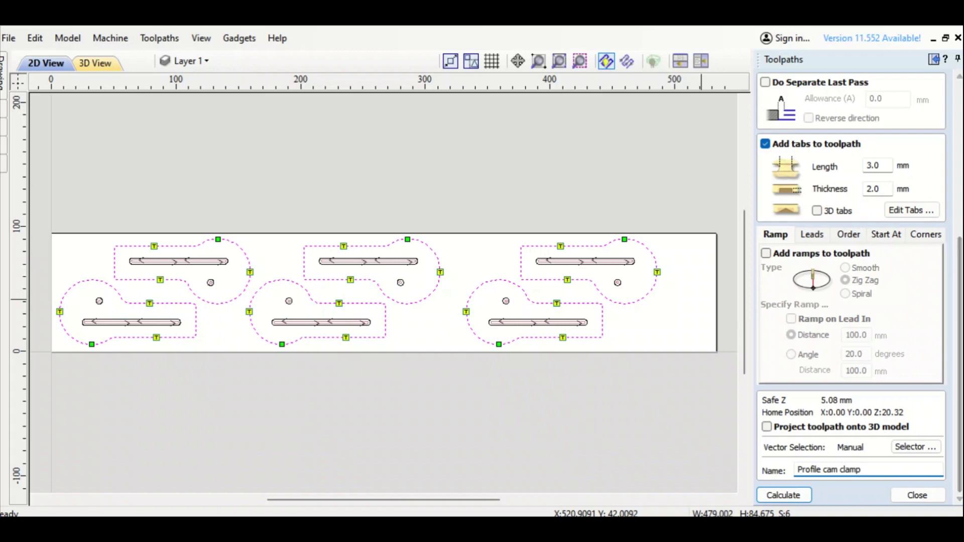
click(795, 491)
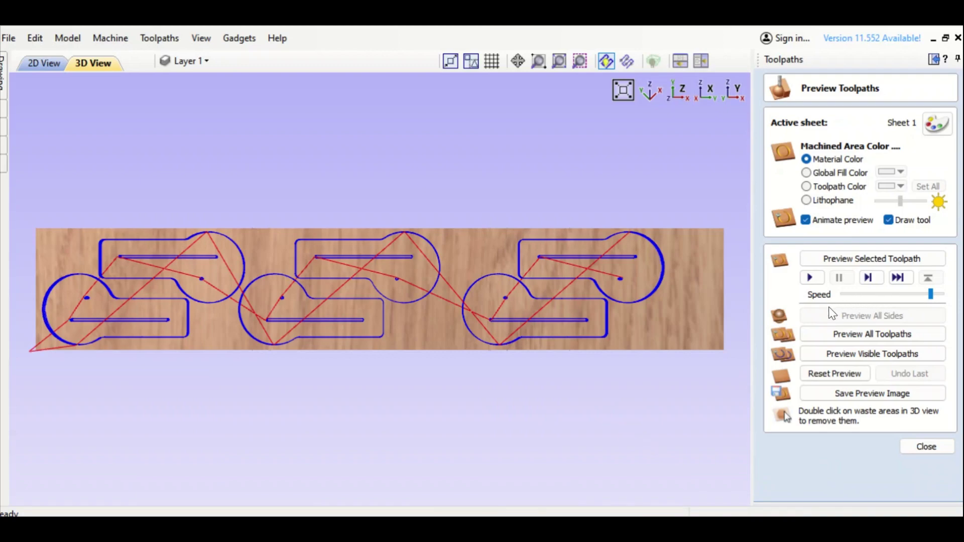
Preview both toolpaths cutting the board, then close the Preview Toolpaths panel
click(842, 335)
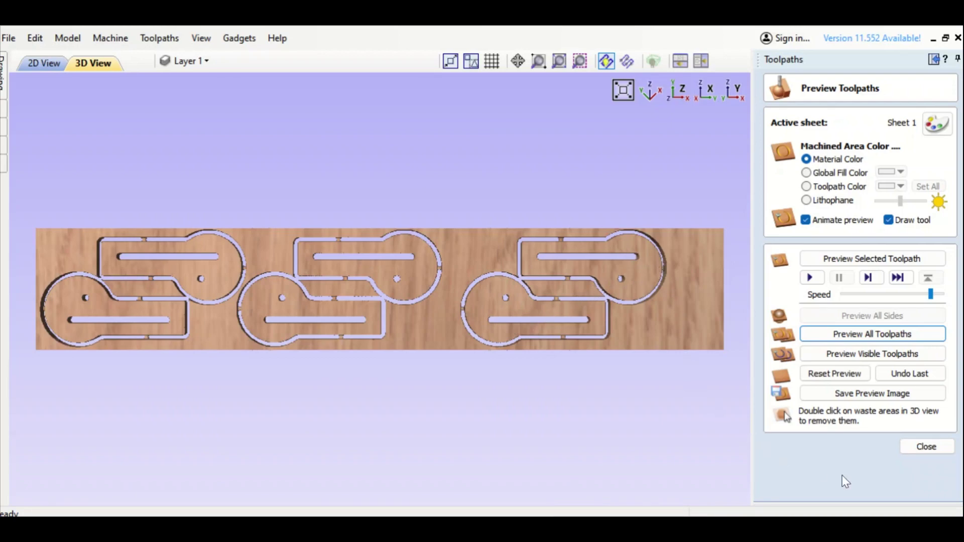
click(927, 447)
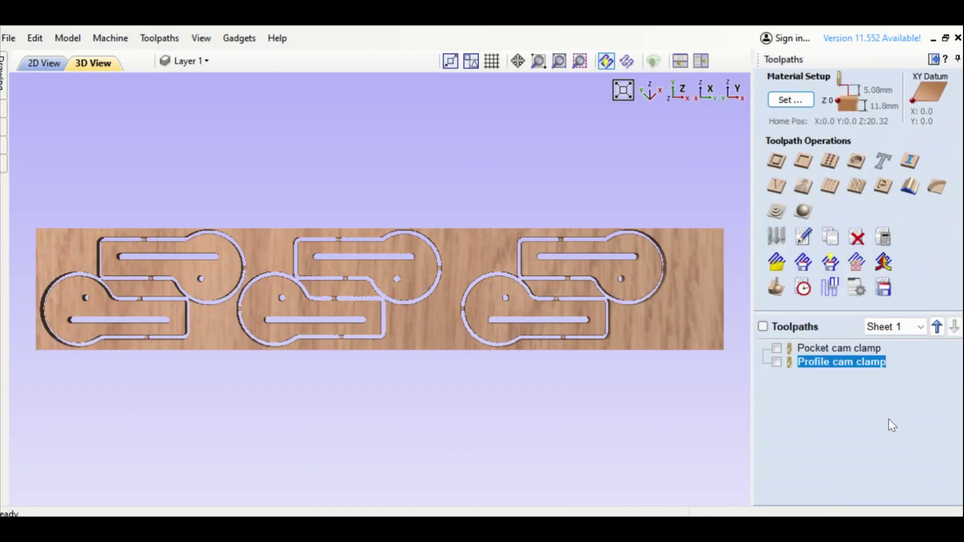
Merge the visible Pocket and Profile cam clamp toolpaths as 'Merged Toolpath cam clamp', estimated at 00:33:33
click(774, 347)
click(776, 362)
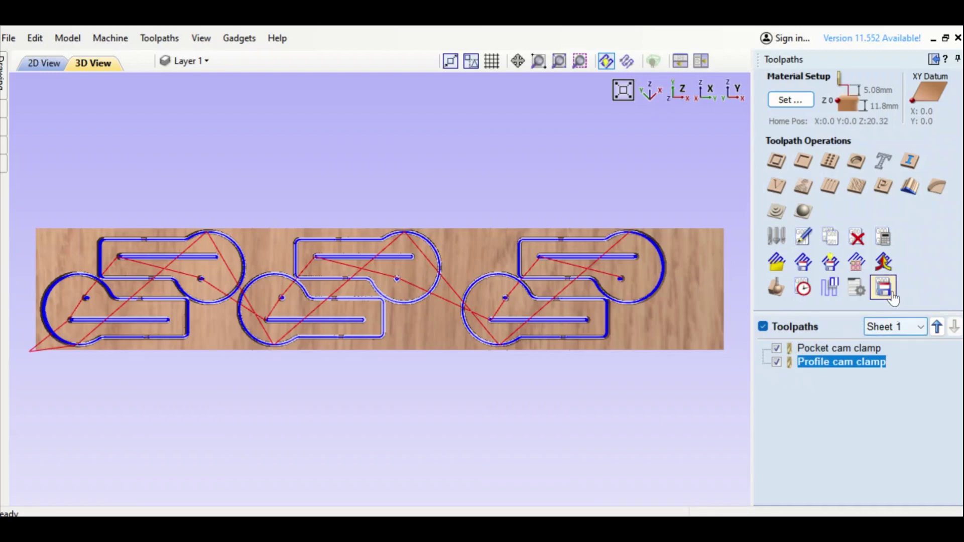
click(883, 262)
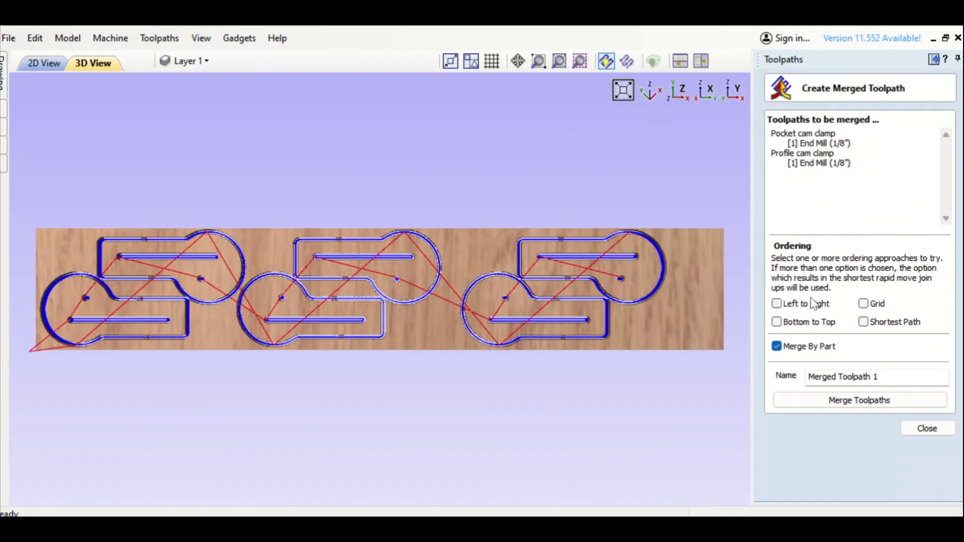
click(882, 379)
double_click(882, 379)
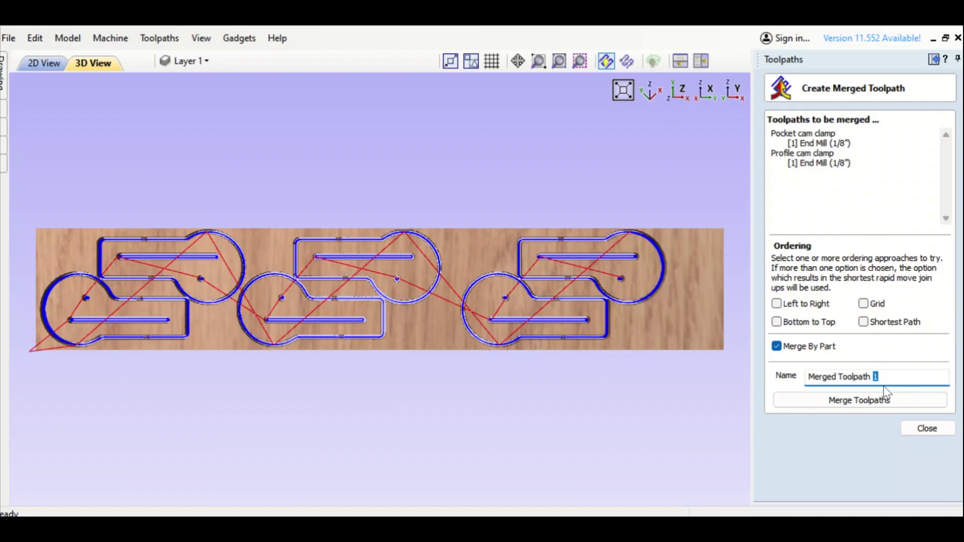
text(cam clamp)
click(878, 404)
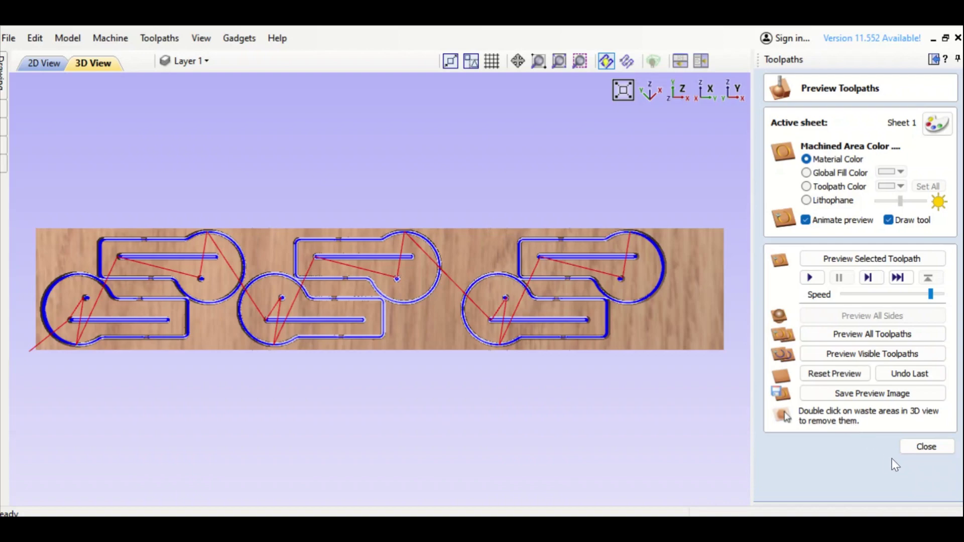
click(905, 446)
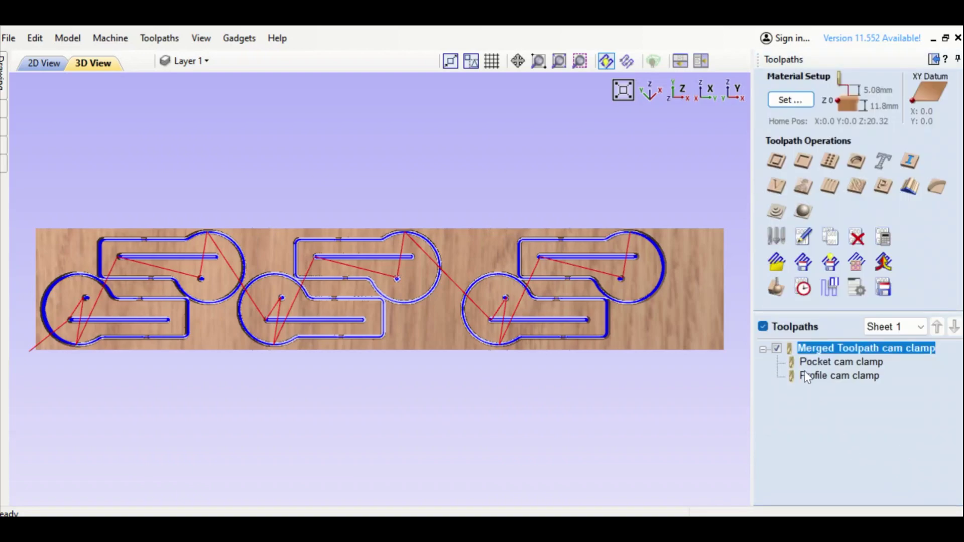
mouse_move(865, 348)
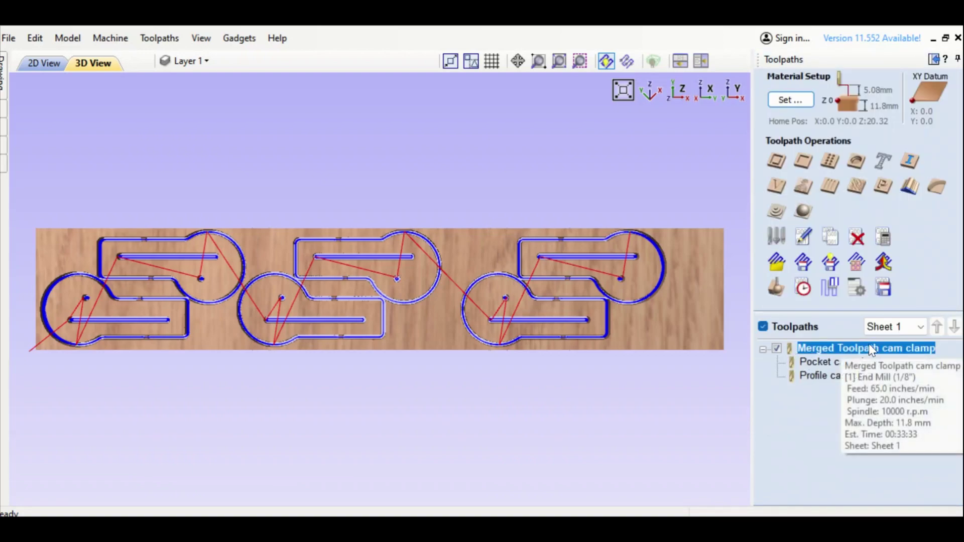
Save the selected merged toolpath with the Duet - RRF3_3 (mm) post processor, reaching the Documents save window
click(887, 291)
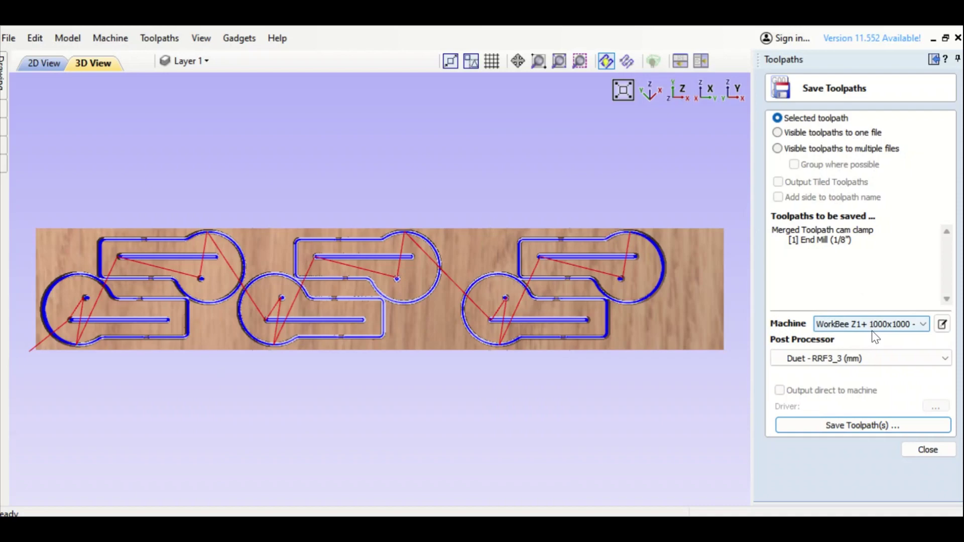
click(864, 427)
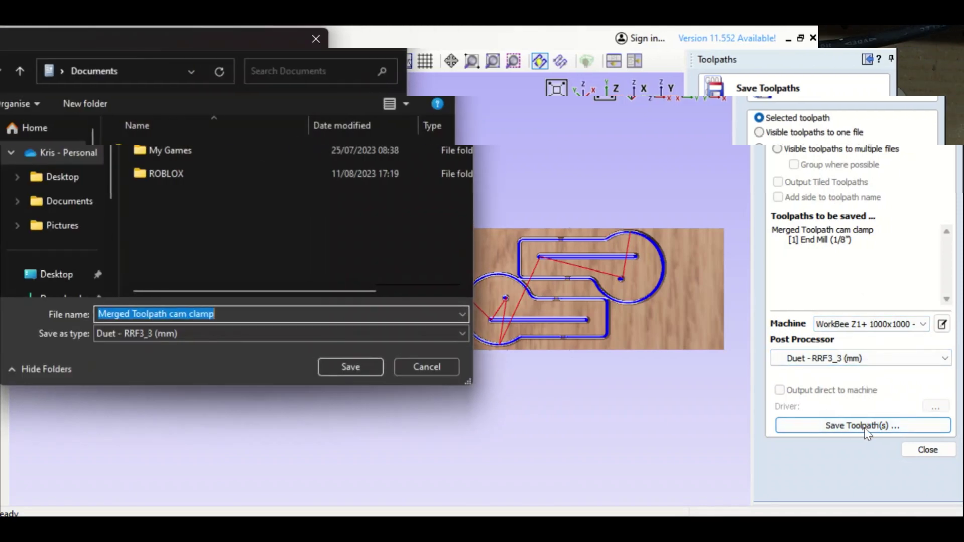